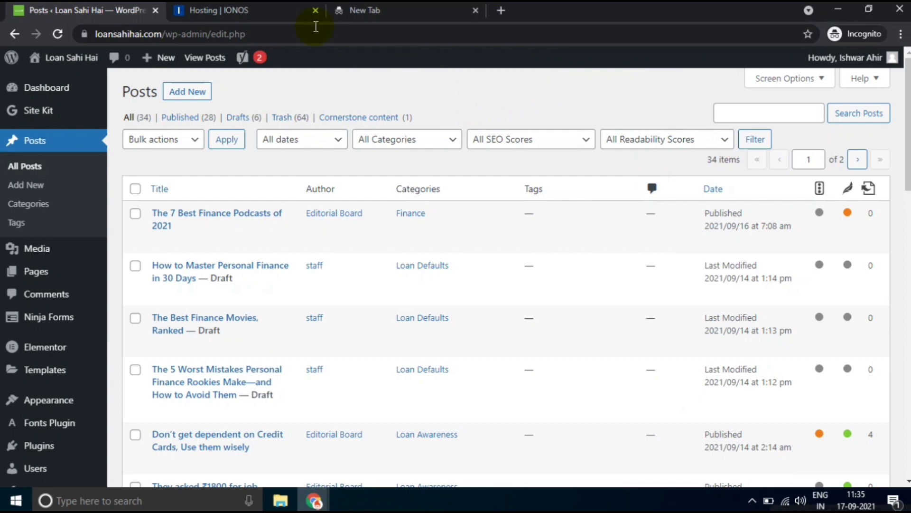
left_click(285, 10)
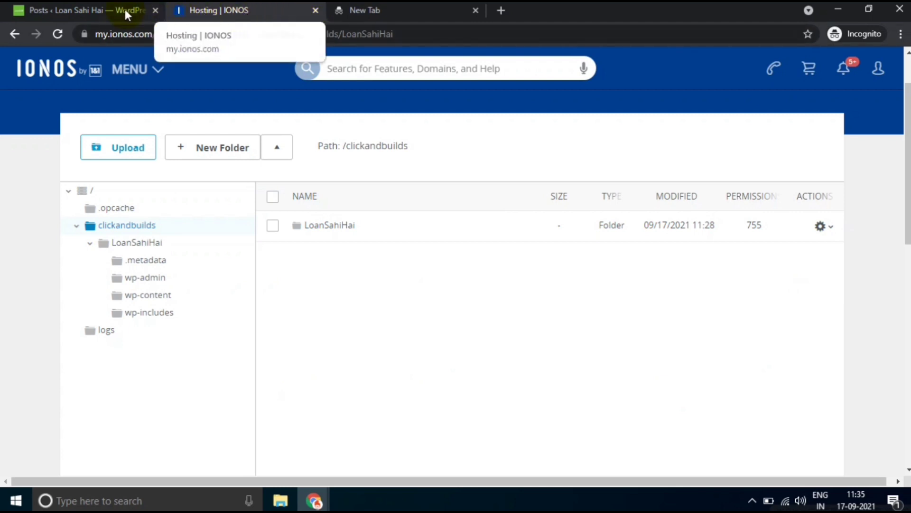
left_click(110, 11)
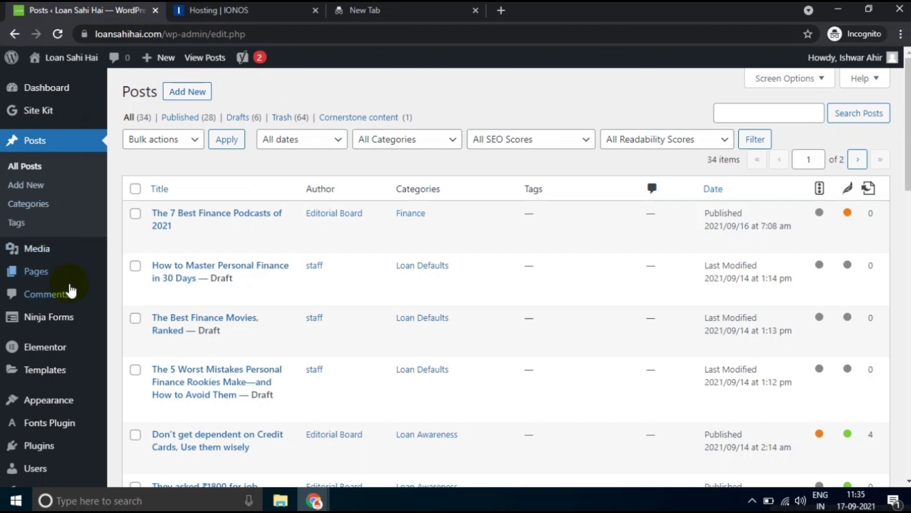
scroll(70, 280, "down", 2)
mouse_move(65, 353)
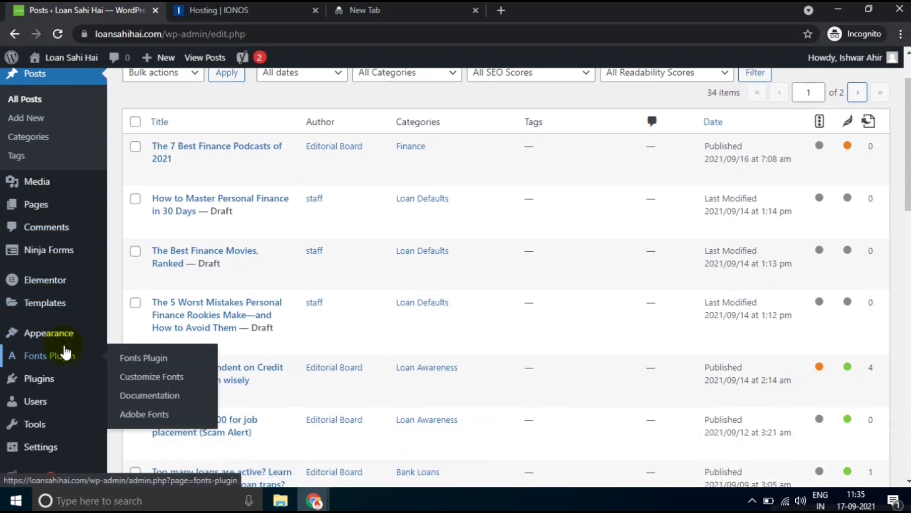
left_click(436, 11)
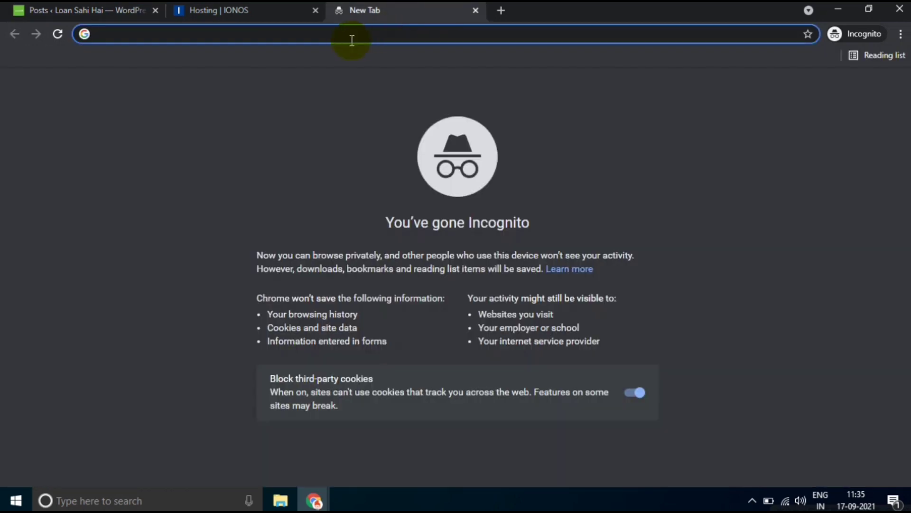
type("https://loansahihai.com/wp-admin/admin.php?page=wpseo_dashboard#top#features")
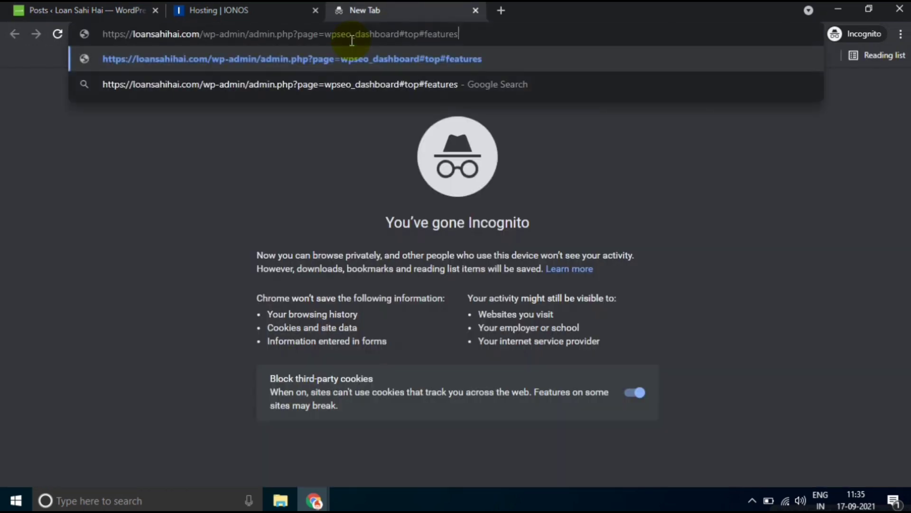
key("BackSpace")
key("BackSpace")
key("BackSpace")
key("BackSpace")
key("BackSpace")
key("BackSpace")
key("BackSpace")
key("BackSpace")
key("BackSpace")
key("BackSpace")
key("BackSpace")
key("BackSpace")
key("BackSpace")
key("BackSpace")
key("BackSpace")
key("BackSpace")
key("BackSpace")
key("BackSpace")
key("BackSpace")
key("BackSpace")
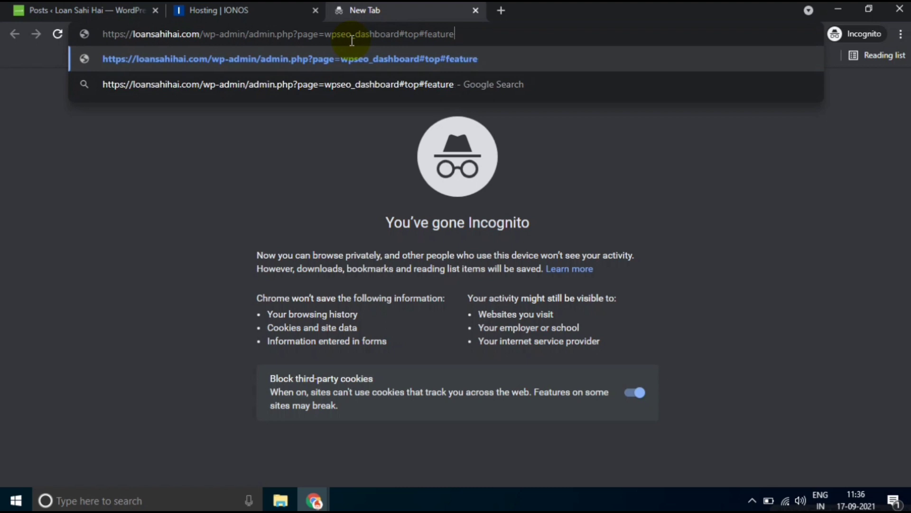
key("BackSpace")
key("BackSpace")
key("BackSpace")
key("BackSpace")
key("BackSpace")
key("BackSpace")
key("BackSpace")
key("BackSpace")
key("BackSpace")
key("BackSpace")
key("BackSpace")
key("BackSpace")
key("BackSpace")
key("BackSpace")
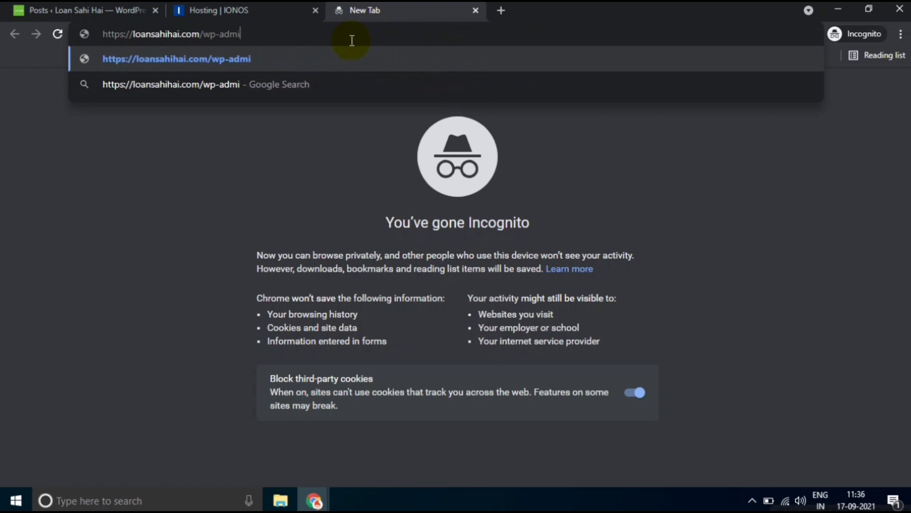
key("BackSpace")
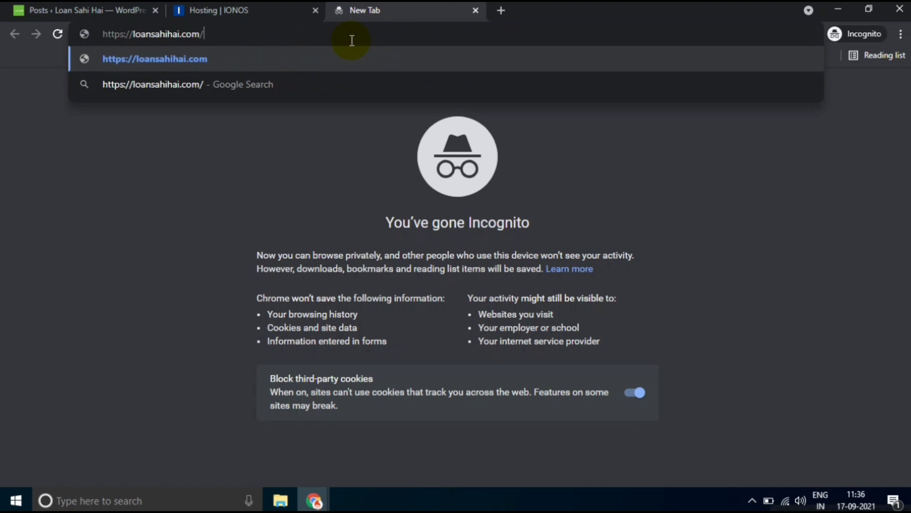
type("site")
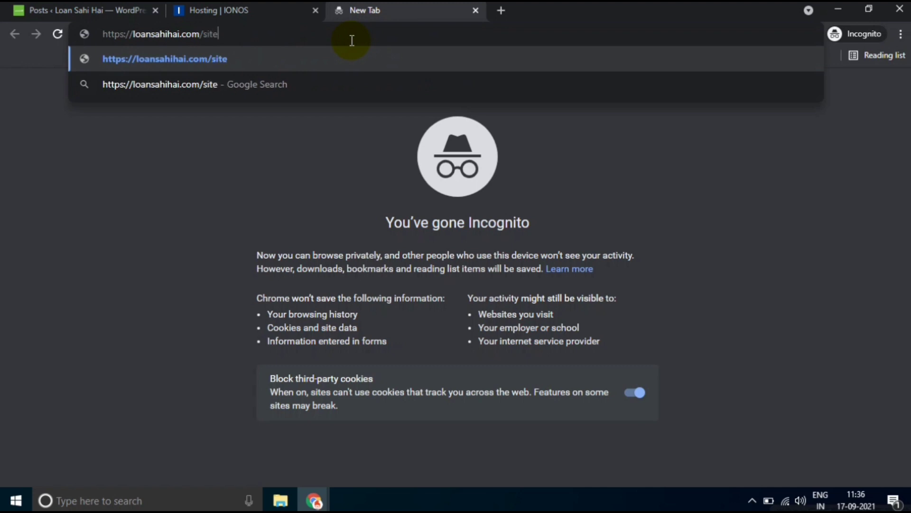
type("map")
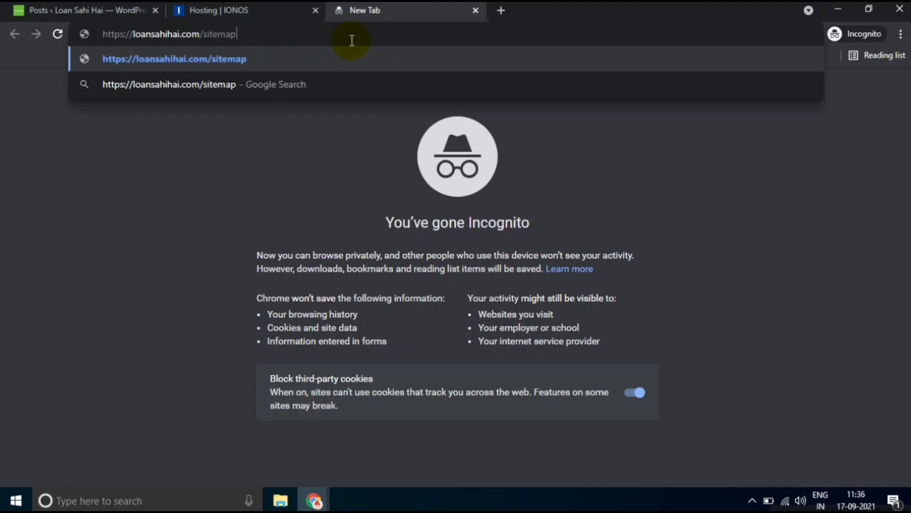
type(".xml")
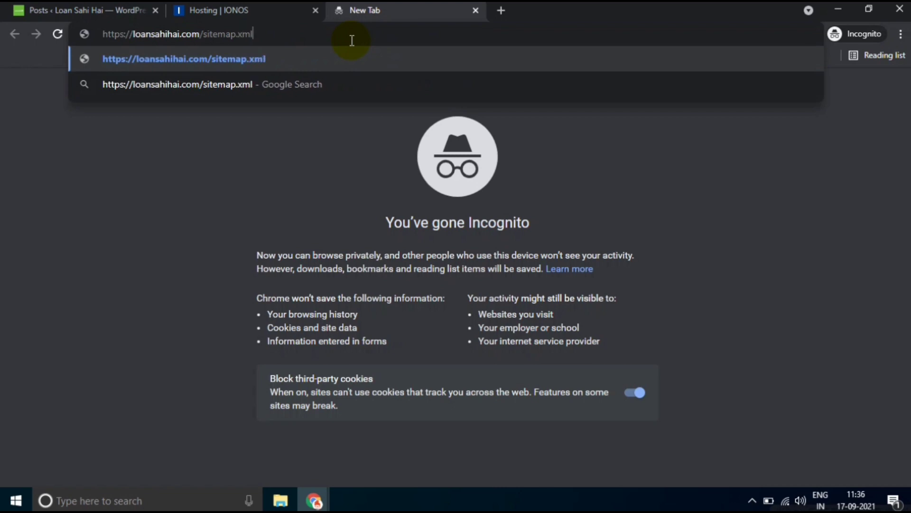
key("Return")
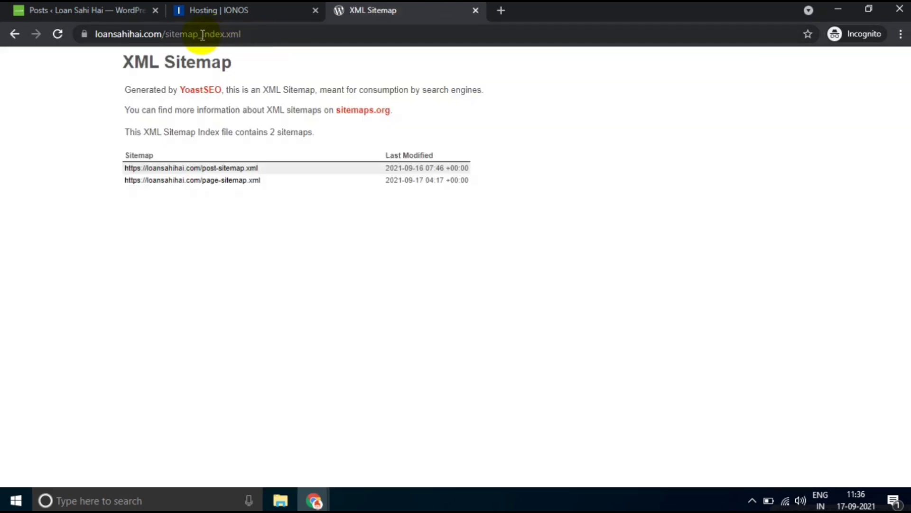
double_click(201, 38)
double_click(265, 33)
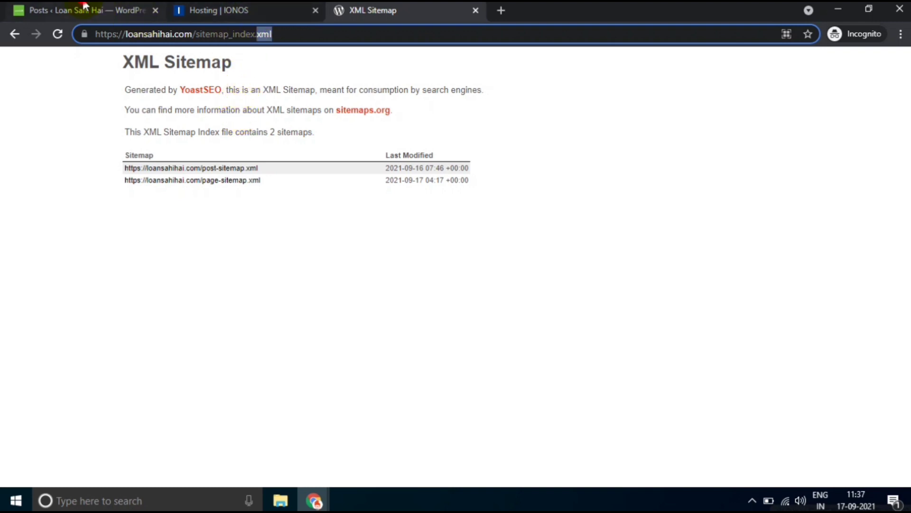
Open the feature settings of Yoast SEO's General page in the WordPress admin.
left_click(131, 14)
mouse_move(33, 313)
scroll(33, 313, "down", 2)
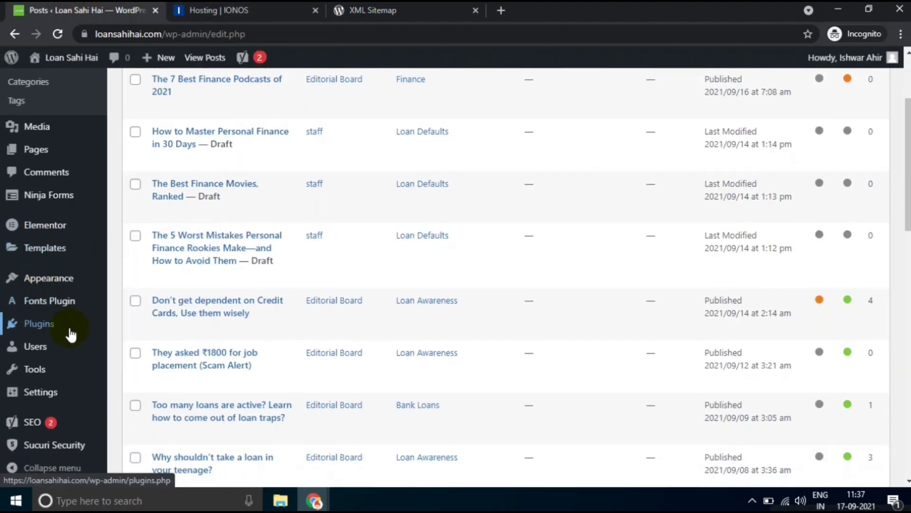
mouse_move(61, 372)
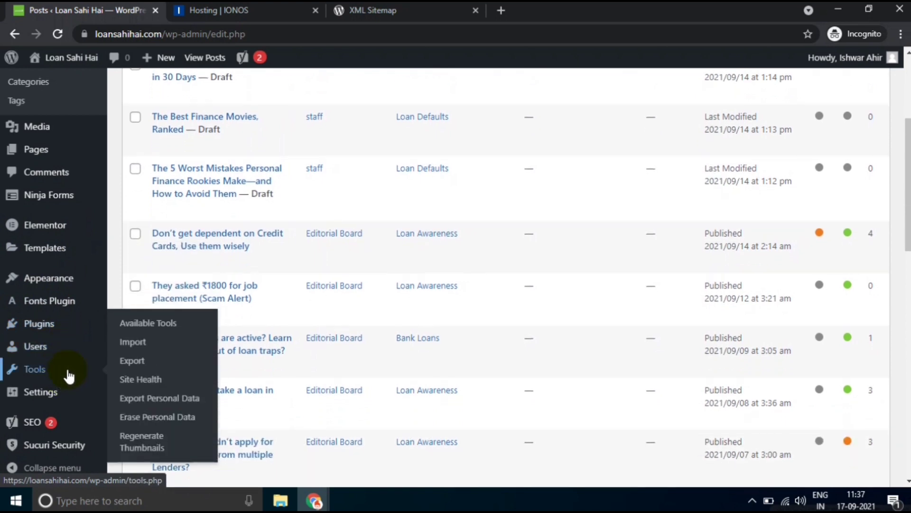
mouse_move(75, 335)
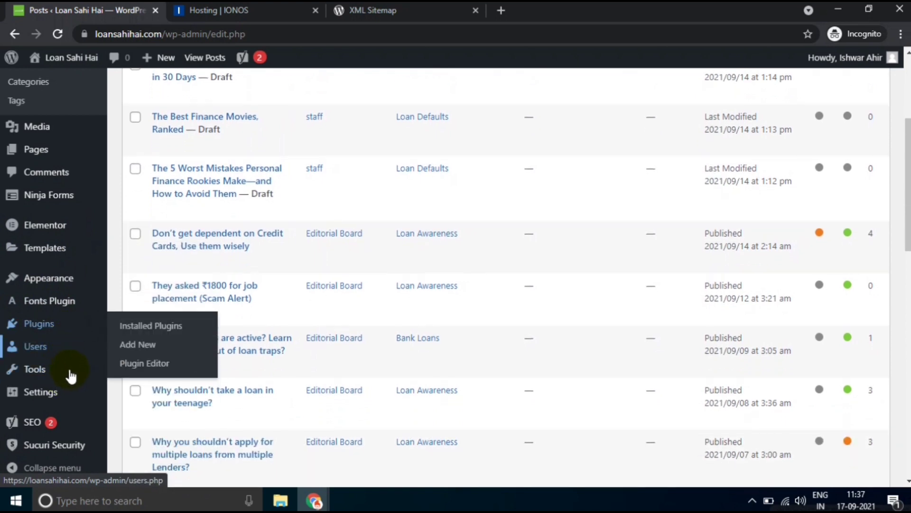
mouse_move(71, 421)
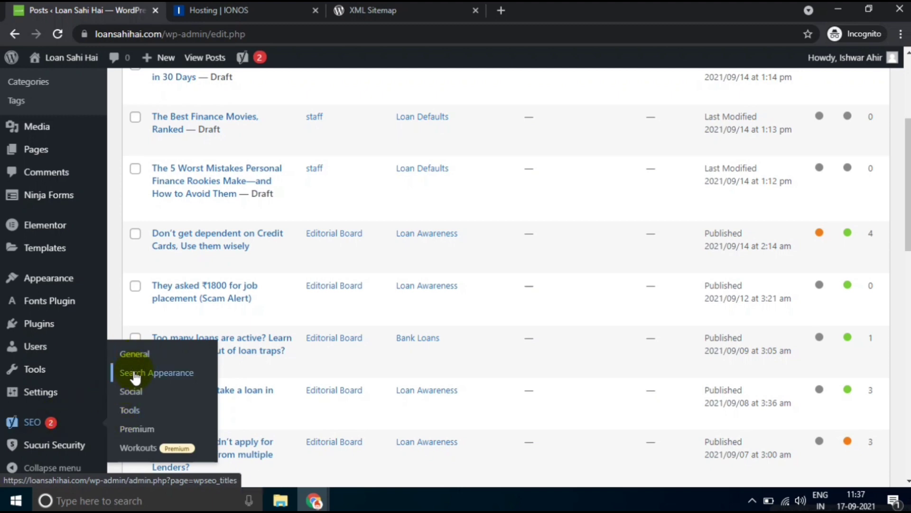
left_click(136, 355)
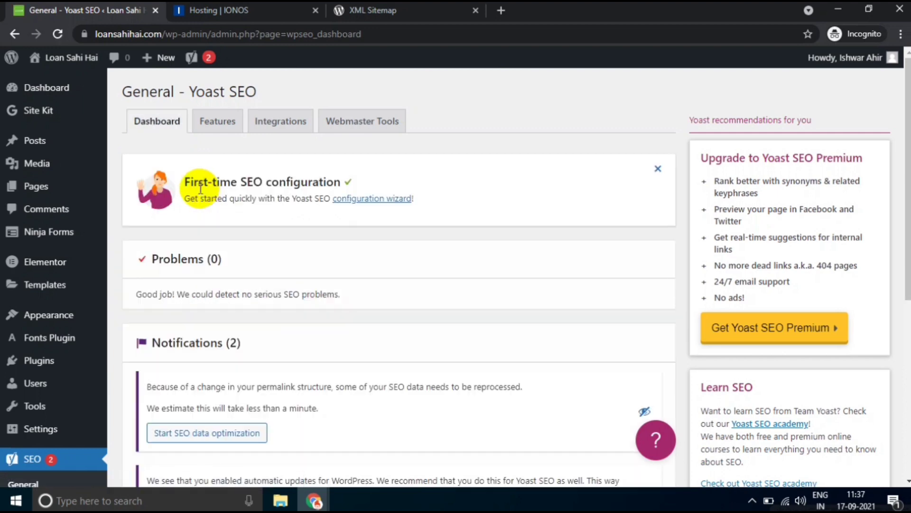
left_click(210, 129)
Switch off Yoast SEO's XML sitemaps feature and save the changes.
scroll(294, 218, "down", 2)
scroll(299, 222, "down", 2)
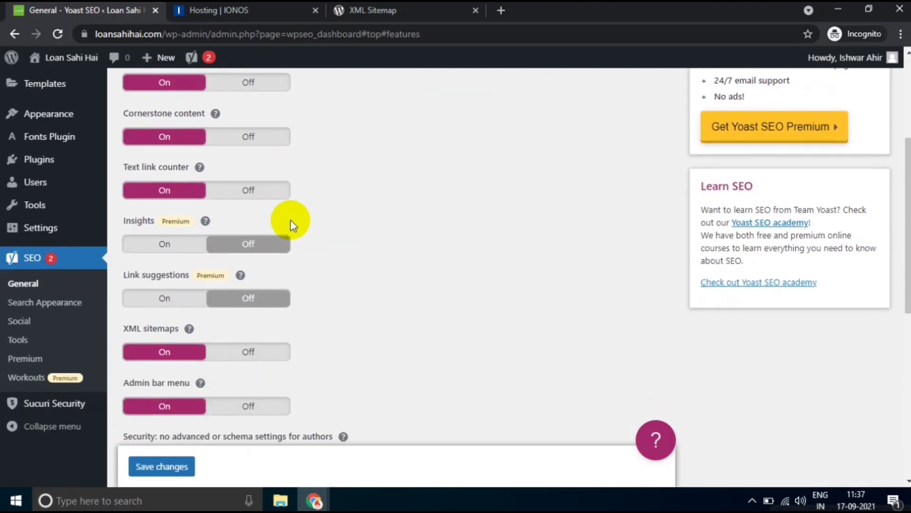
scroll(162, 228, "down", 3)
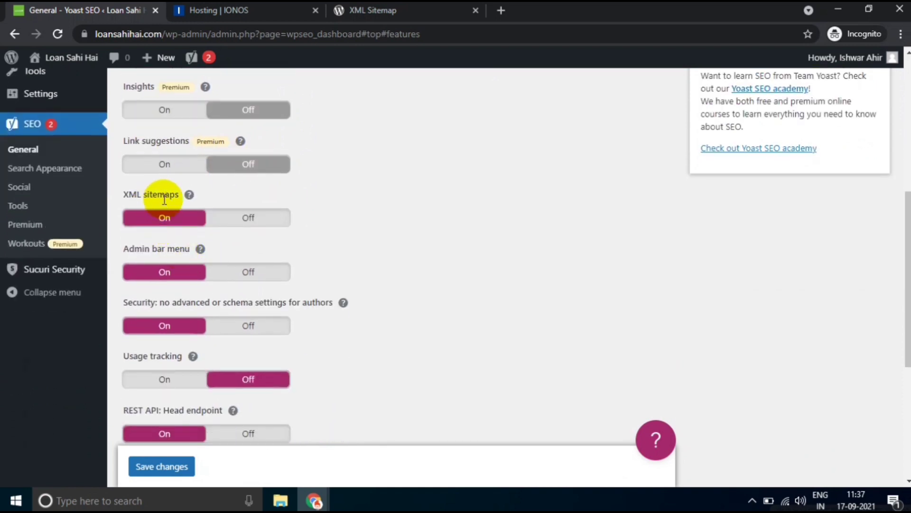
left_click(247, 220)
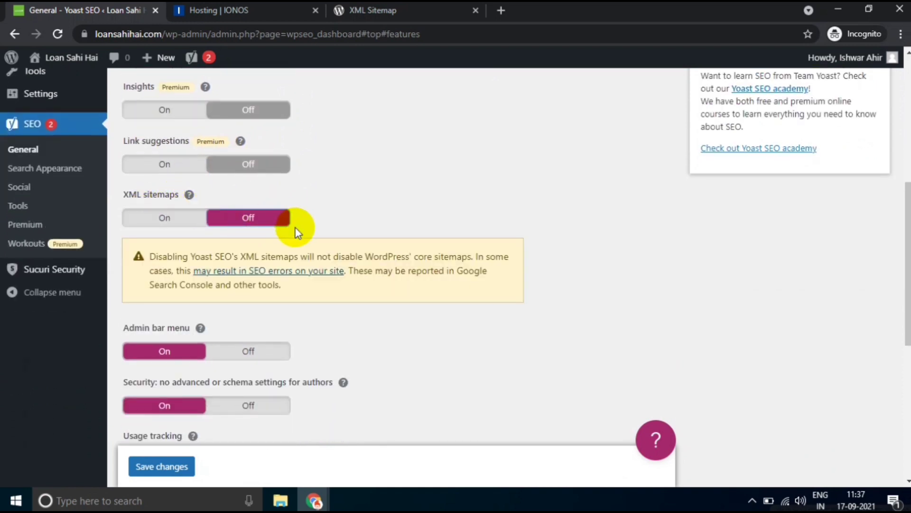
scroll(228, 308, "down", 1)
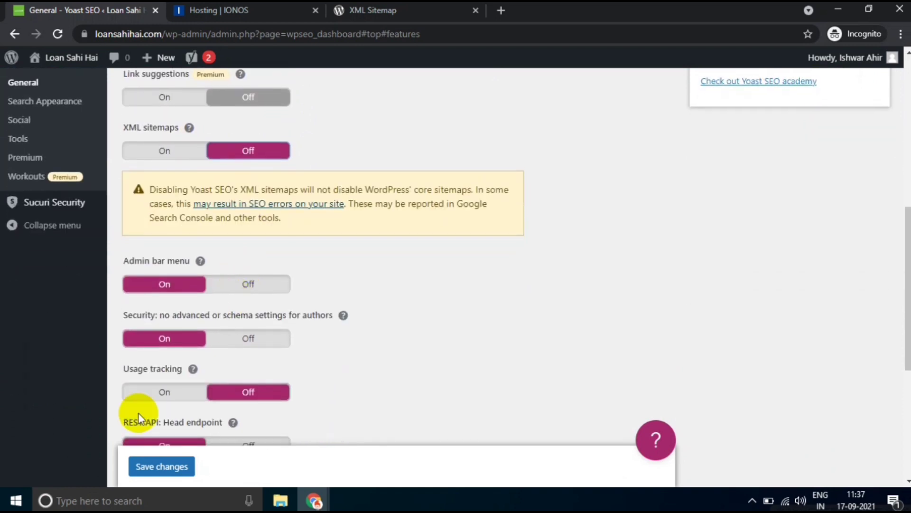
left_click(164, 466)
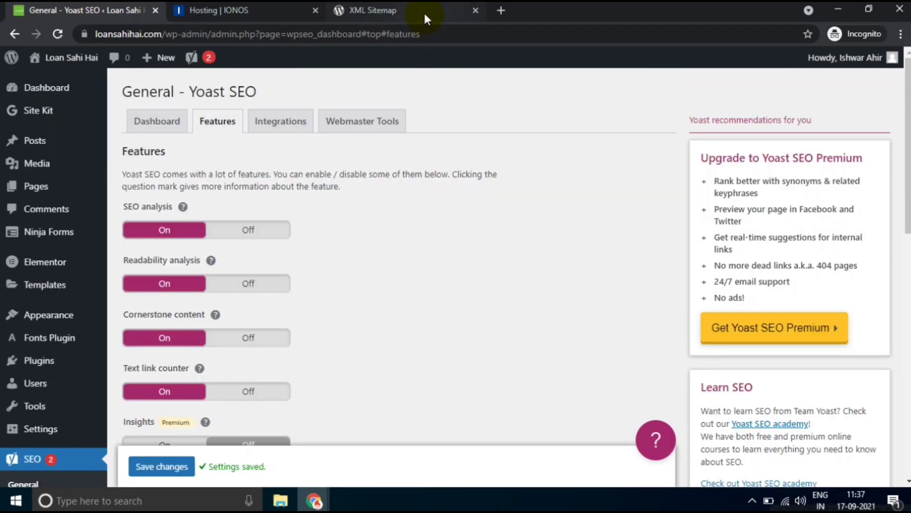
Shorten the sitemap tab's address to loansahihai.com/sitemap.xml, load it and inspect which sitemap the site serves.
left_click(427, 10)
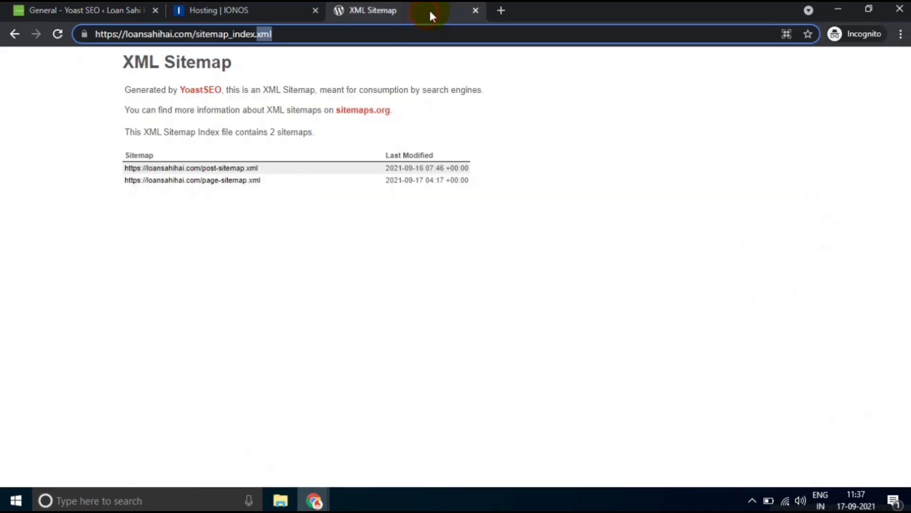
left_click(264, 35)
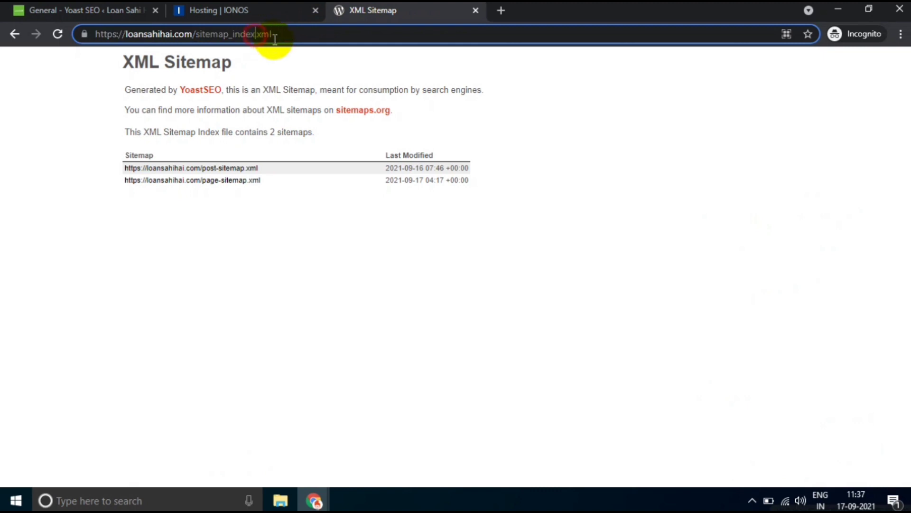
key("BackSpace")
key("BackSpace")
key("BackSpace")
key("BackSpace")
key("BackSpace")
key("BackSpace")
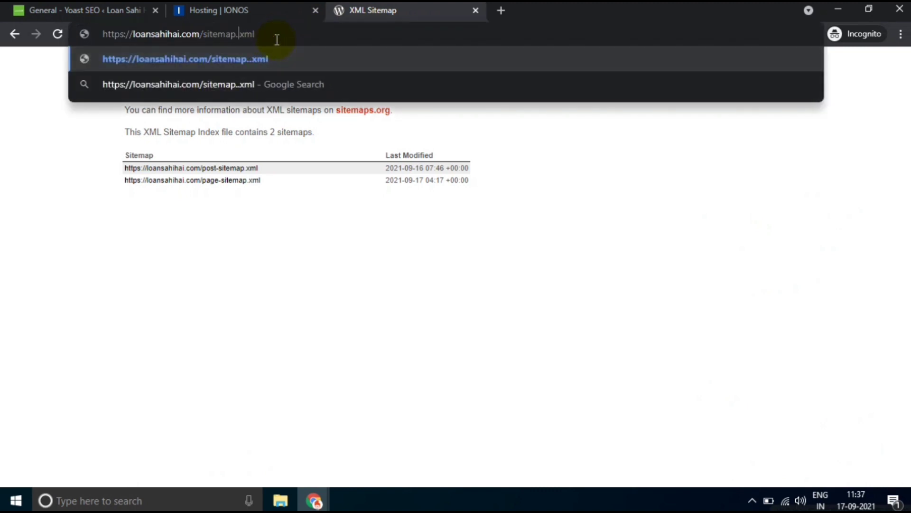
key("Return")
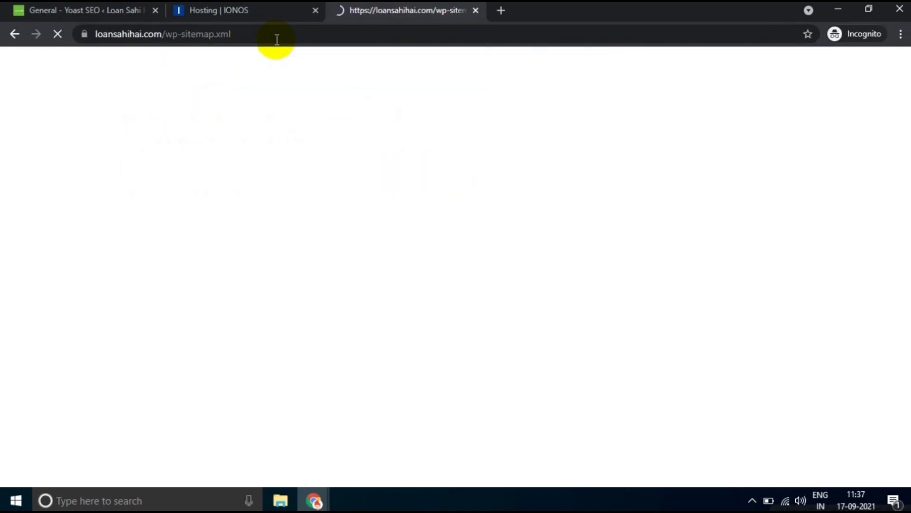
left_click(247, 33)
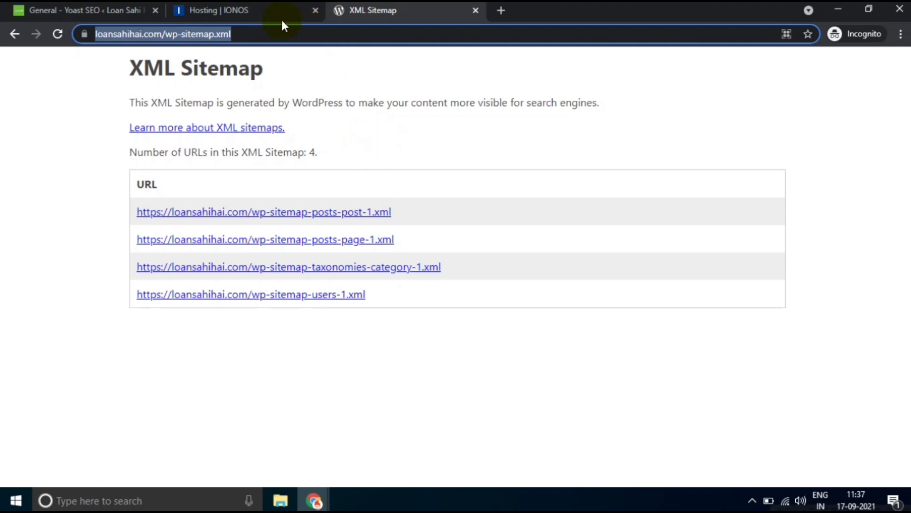
left_click(287, 35)
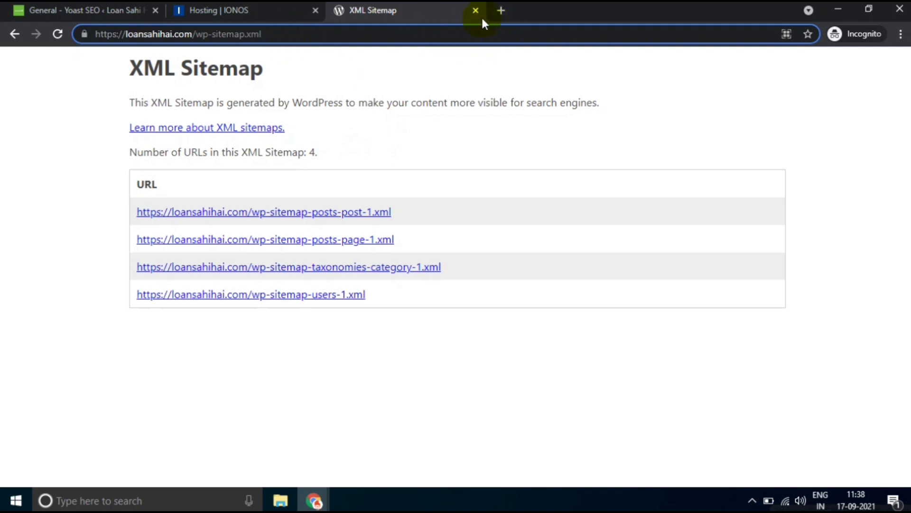
Search Google for "xml sitemap generator" in a new tab and open the XML-Sitemaps.com site.
left_click(502, 11)
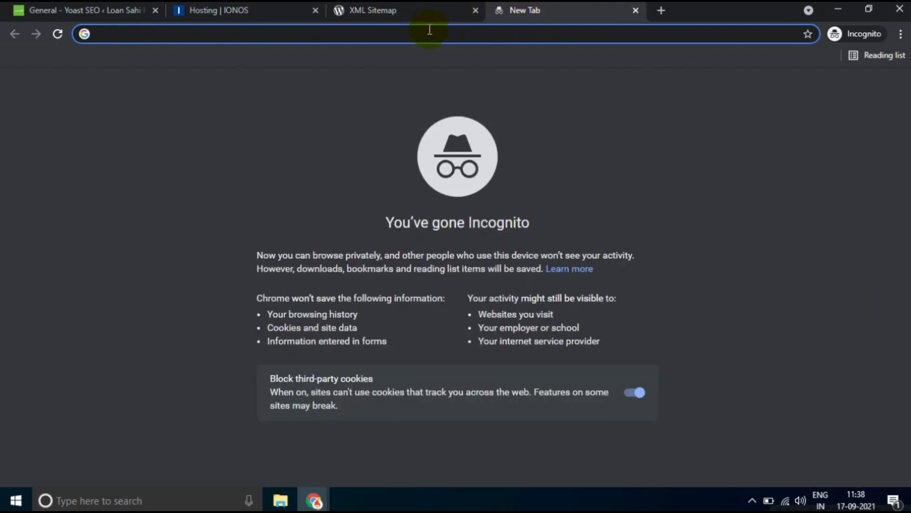
type("xml")
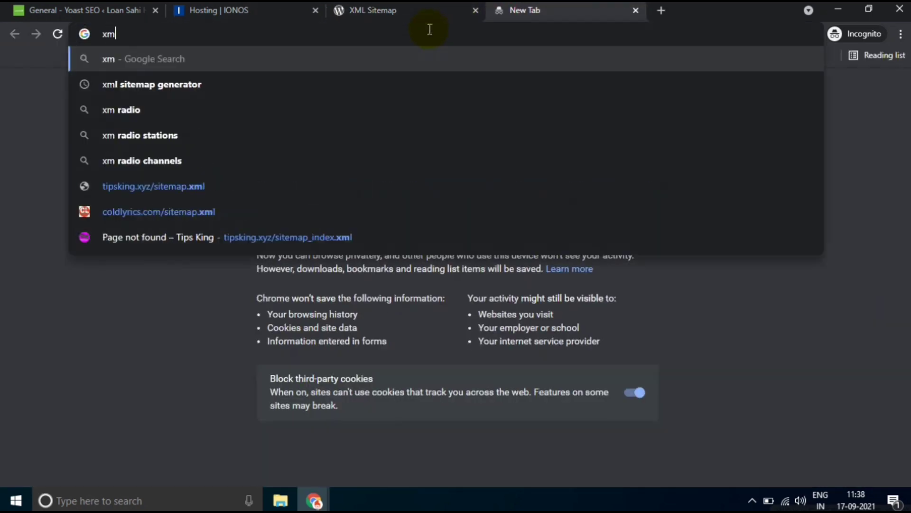
left_click(222, 91)
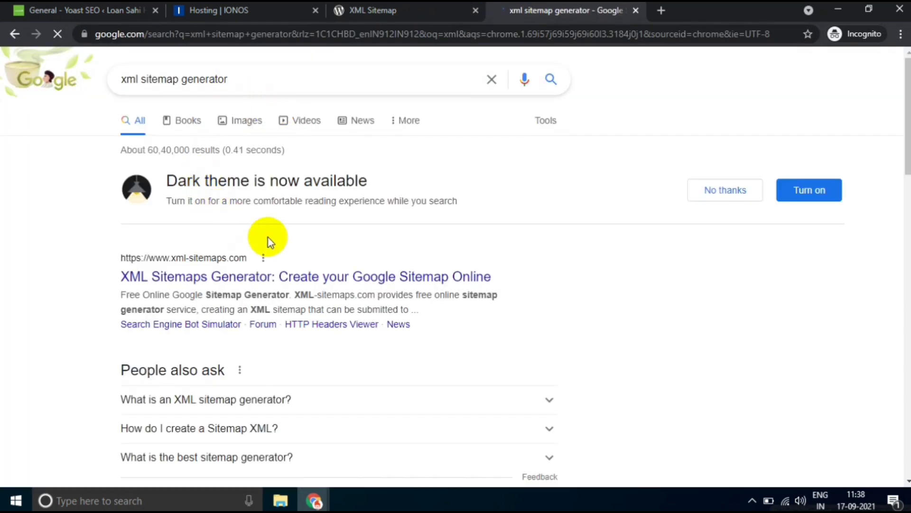
scroll(247, 223, "down", 1)
left_click(173, 214)
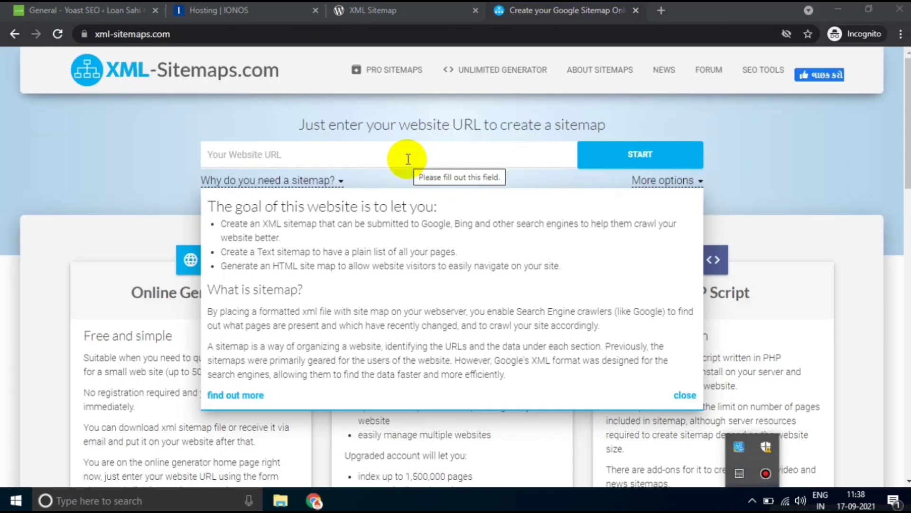
left_click(356, 153)
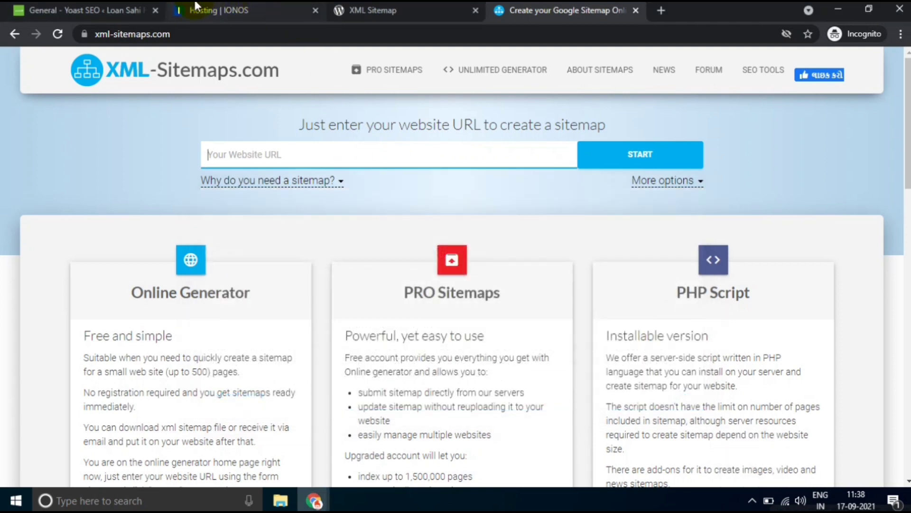
right_click(236, 150)
left_click(293, 230)
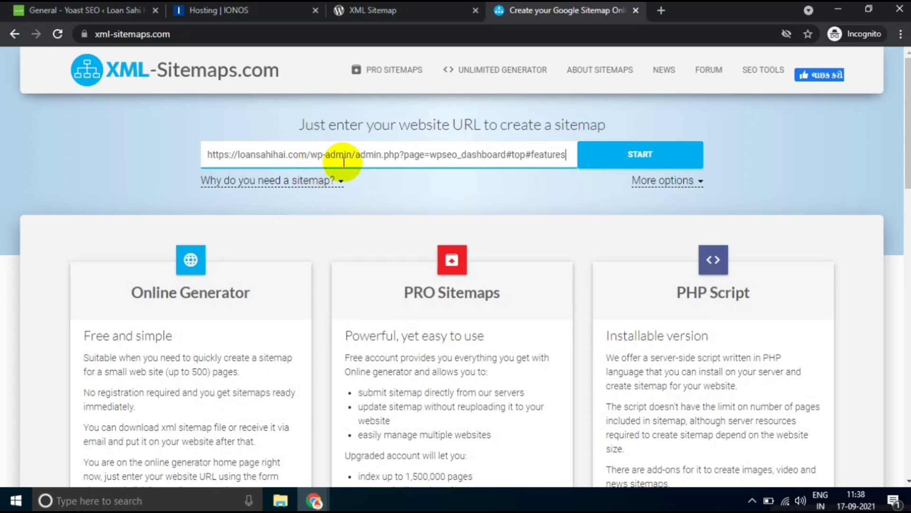
left_click_drag(306, 154, 575, 160)
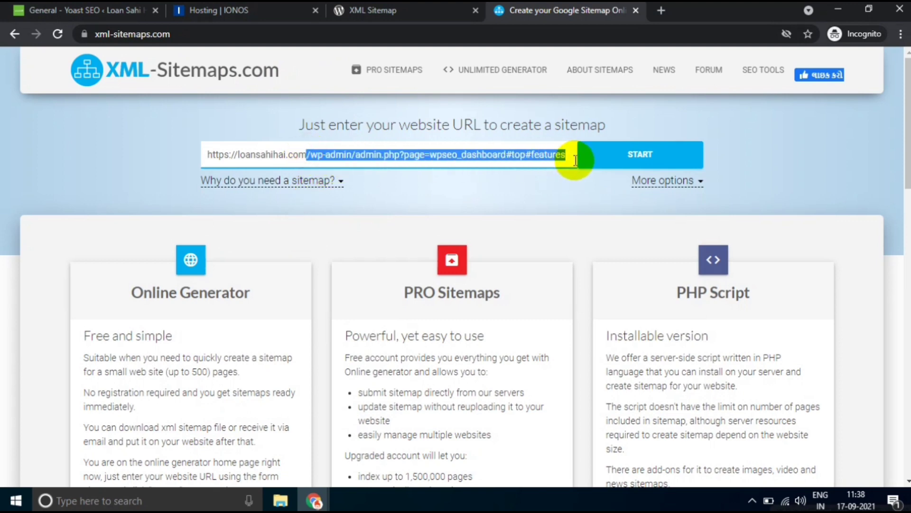
key("BackSpace")
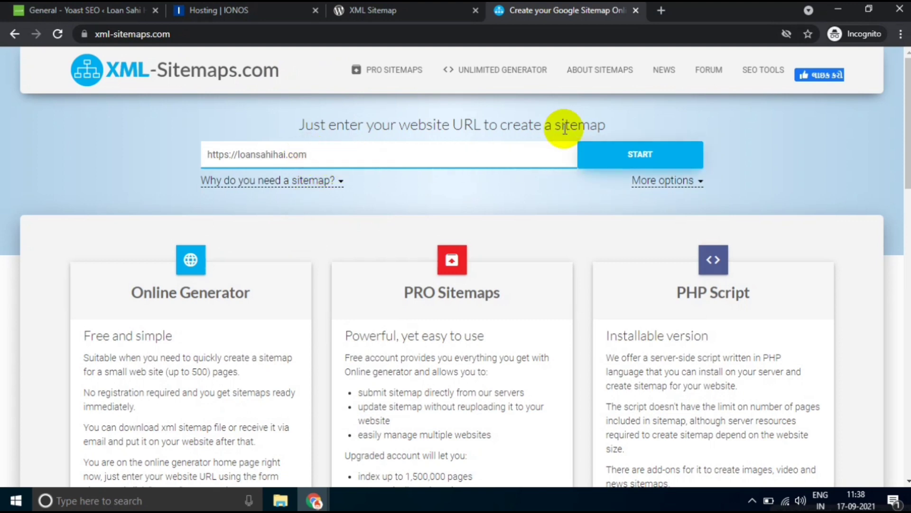
left_click(617, 159)
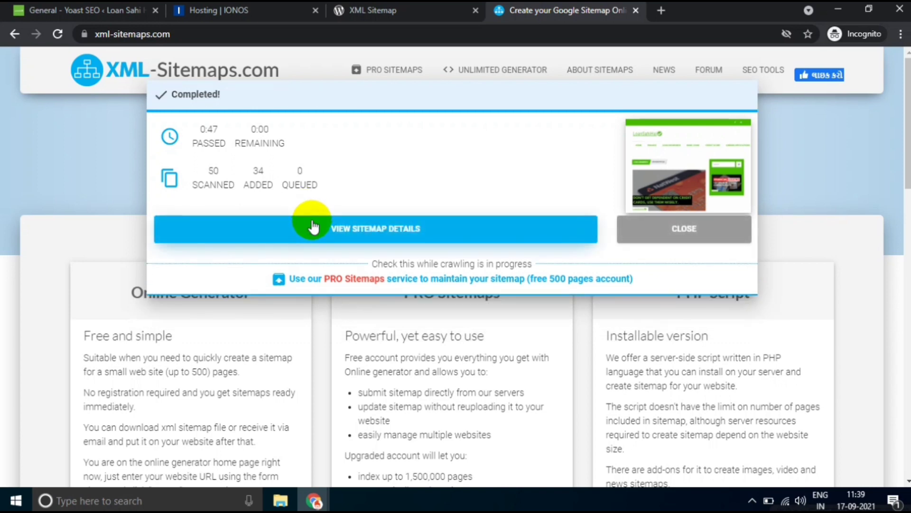
View the details of the generated sitemap, look over its preview and download the XML sitemap file.
left_click(321, 226)
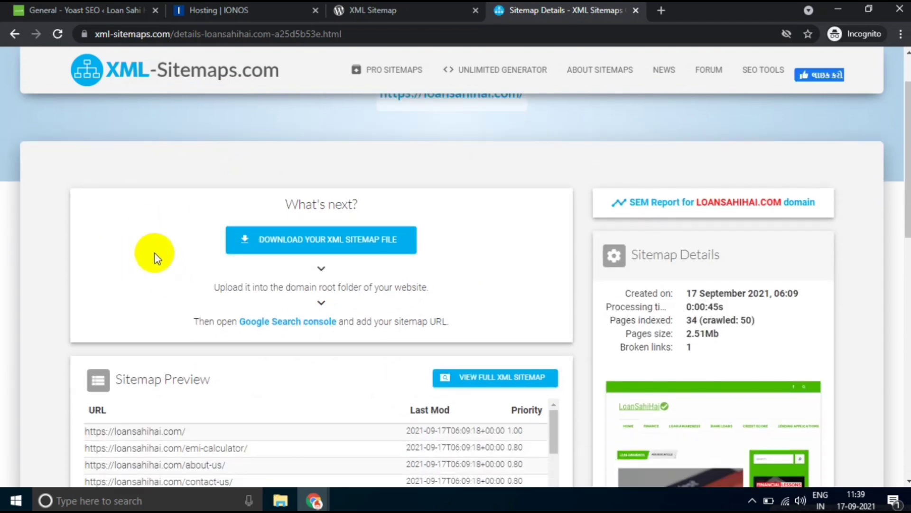
scroll(194, 278, "down", 4)
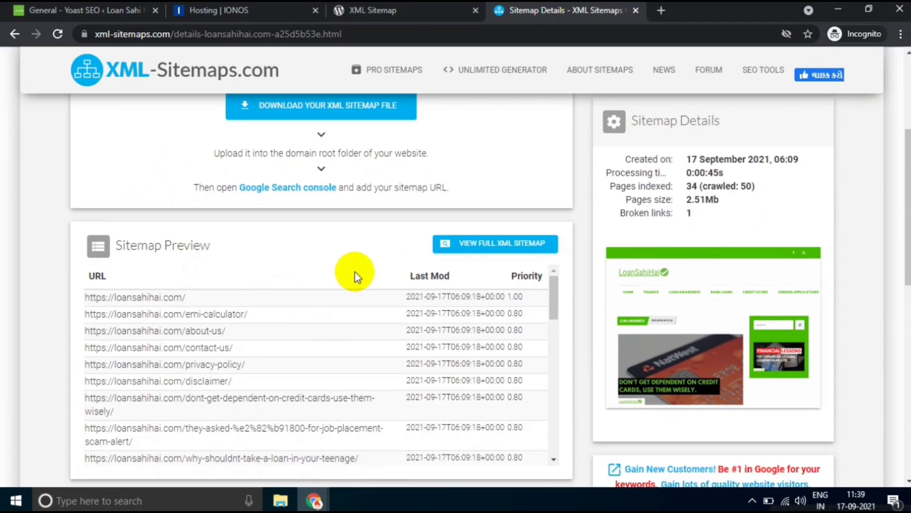
scroll(356, 264, "up", 3)
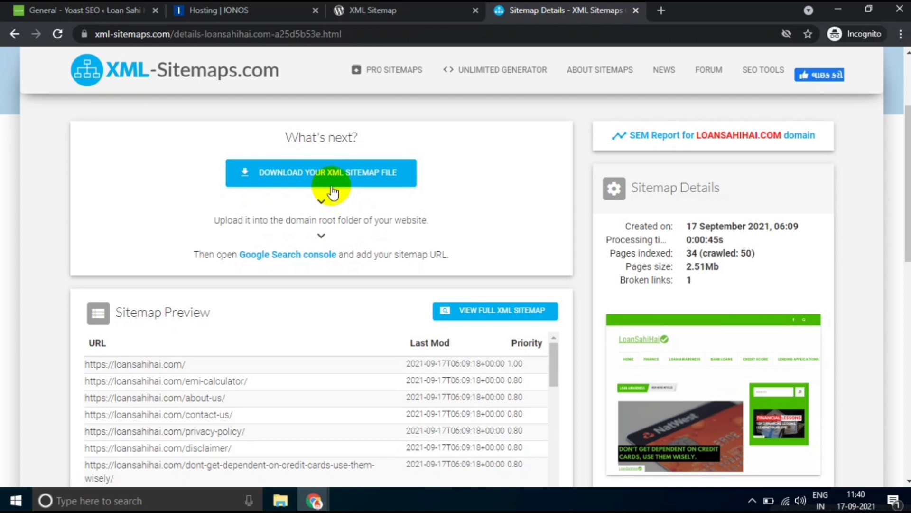
left_click(317, 179)
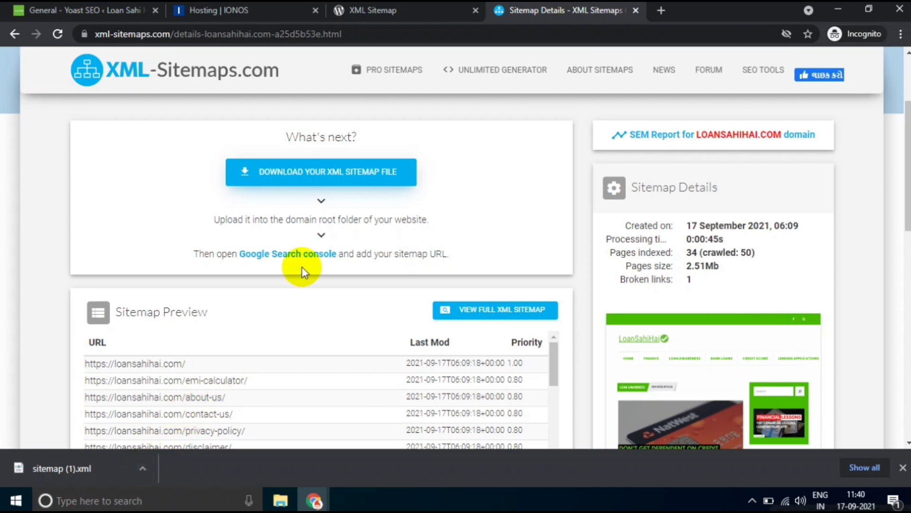
Switch to the IONOS webspace explorer, open the LoanSahiHai folder inside clickandbuilds and look through its files.
left_click(256, 10)
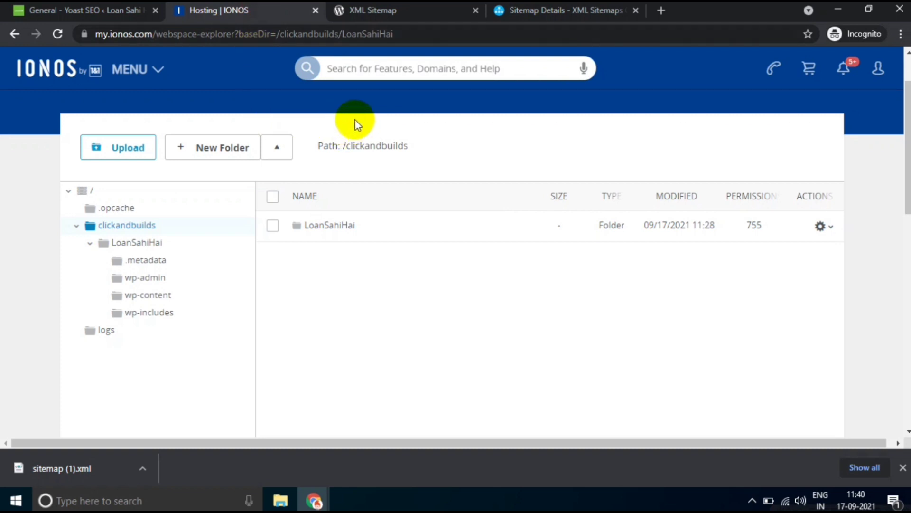
left_click(325, 232)
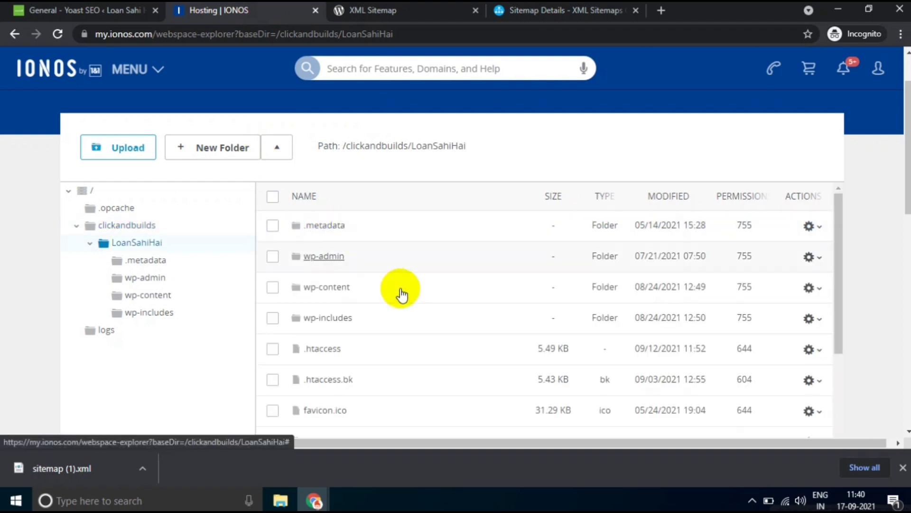
scroll(399, 290, "down", 2)
scroll(401, 294, "down", 3)
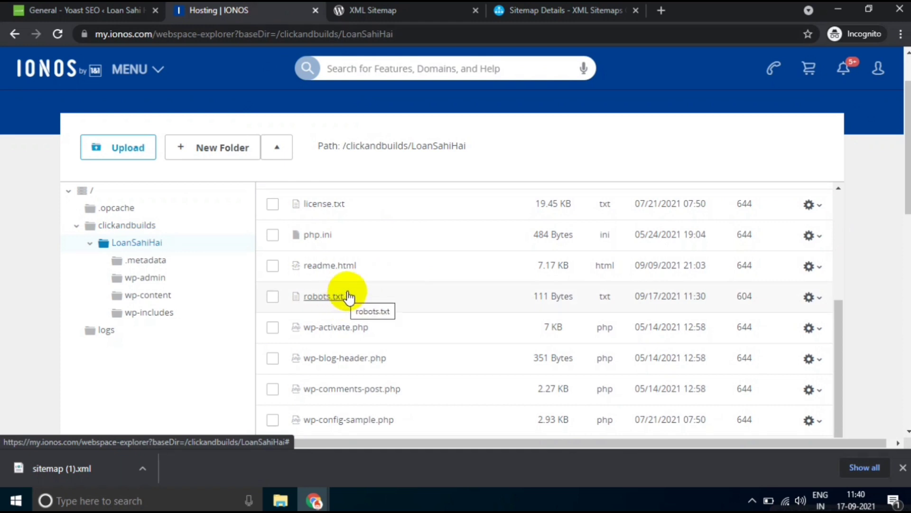
scroll(399, 292, "up", 1)
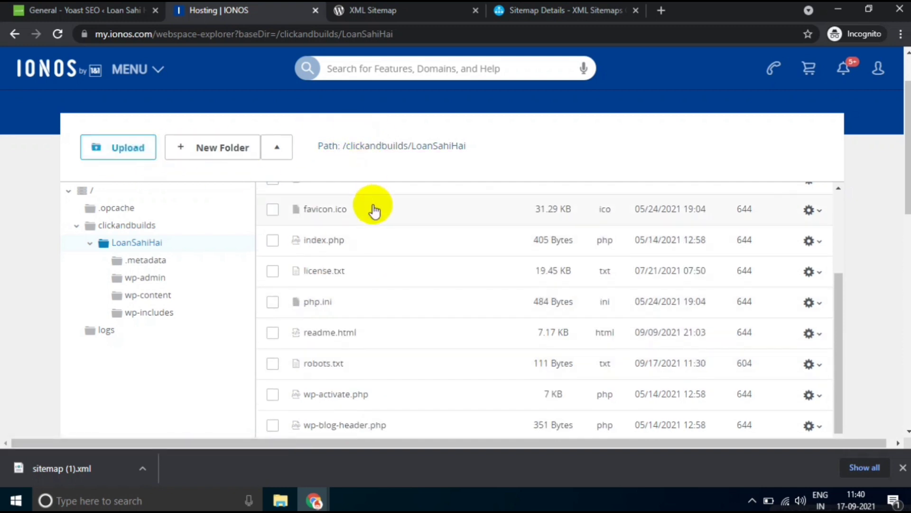
scroll(386, 233, "up", 3)
scroll(386, 233, "down", 7)
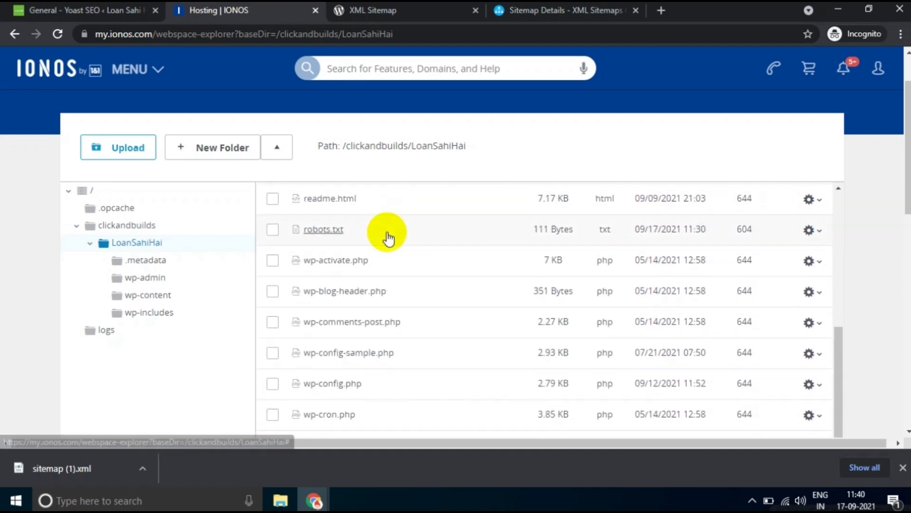
scroll(397, 231, "up", 3)
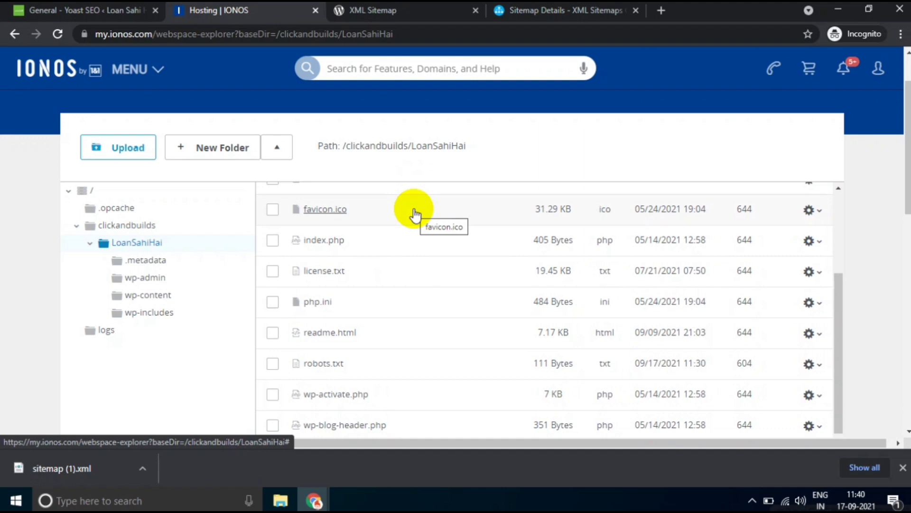
scroll(393, 315, "down", 3)
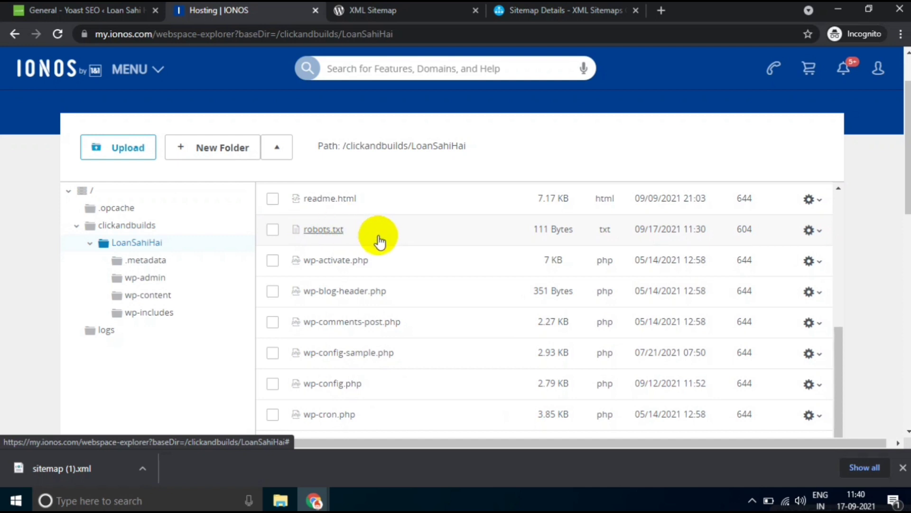
Upload sitemap (1).xml from the Downloads folder to /clickandbuilds/LoanSahiHai and dismiss the upload dialog.
left_click(134, 157)
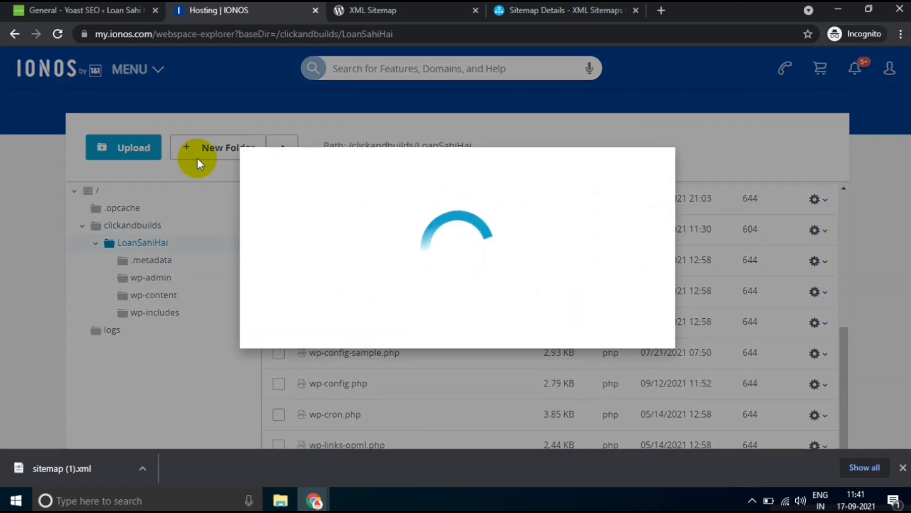
left_click(436, 264)
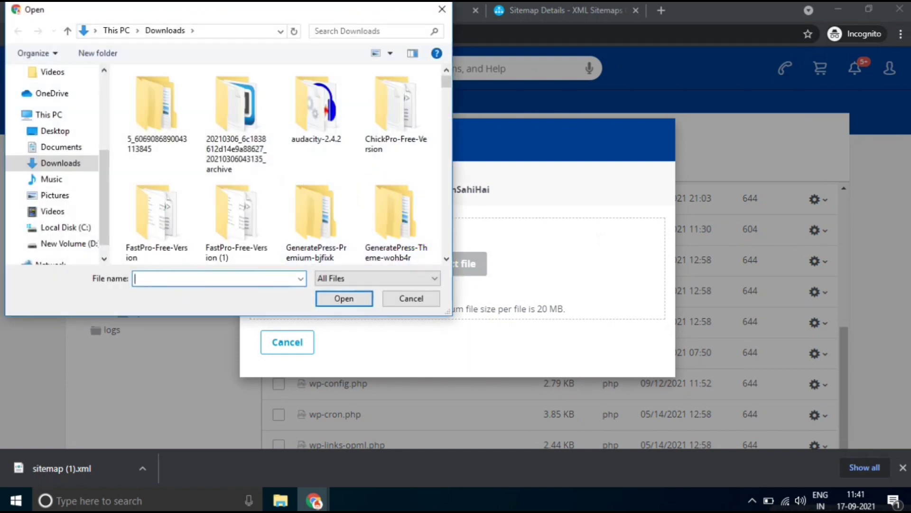
type("sit")
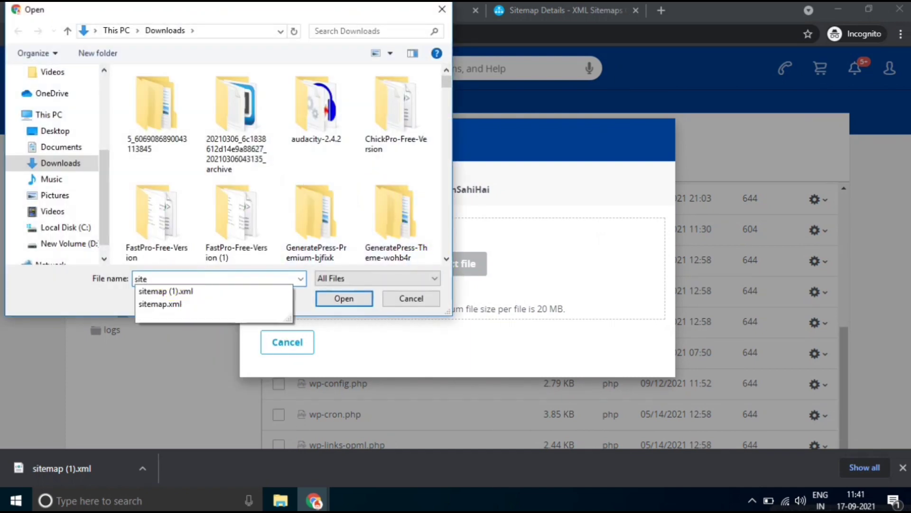
type("e")
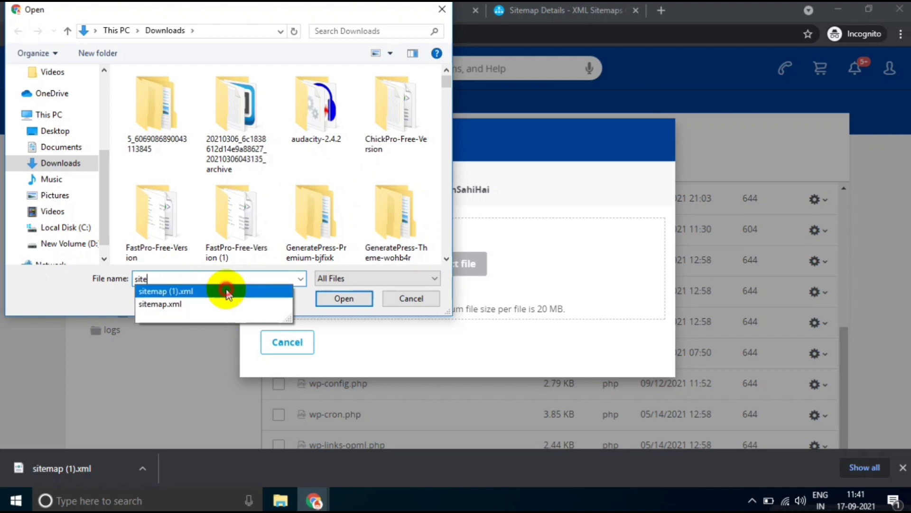
left_click(226, 290)
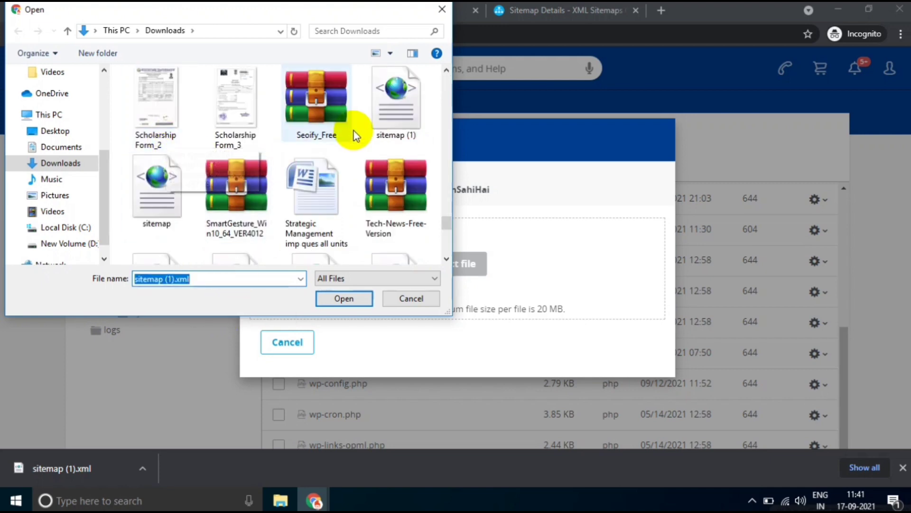
left_click(385, 124)
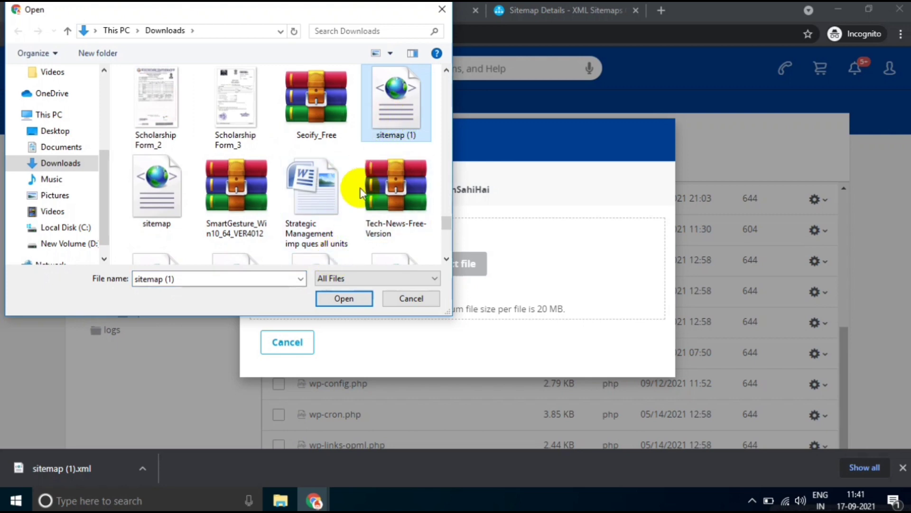
left_click(345, 299)
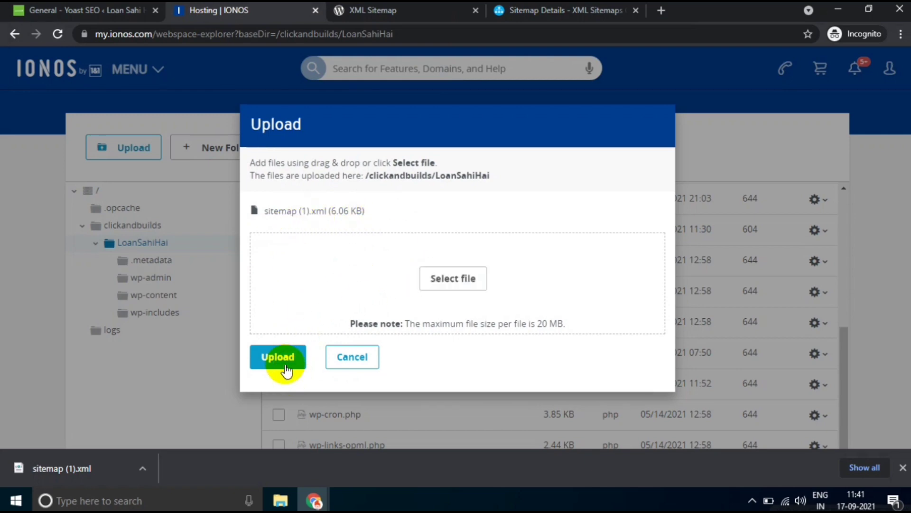
left_click(280, 358)
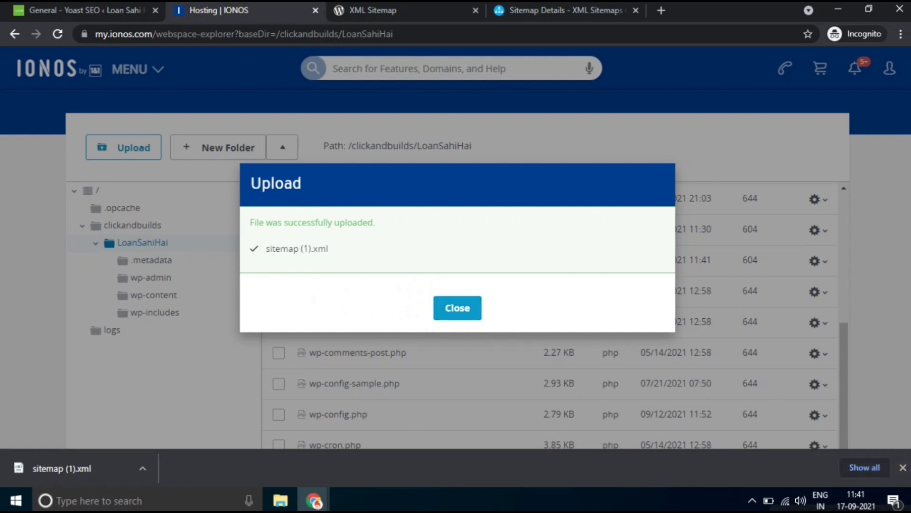
left_click(903, 468)
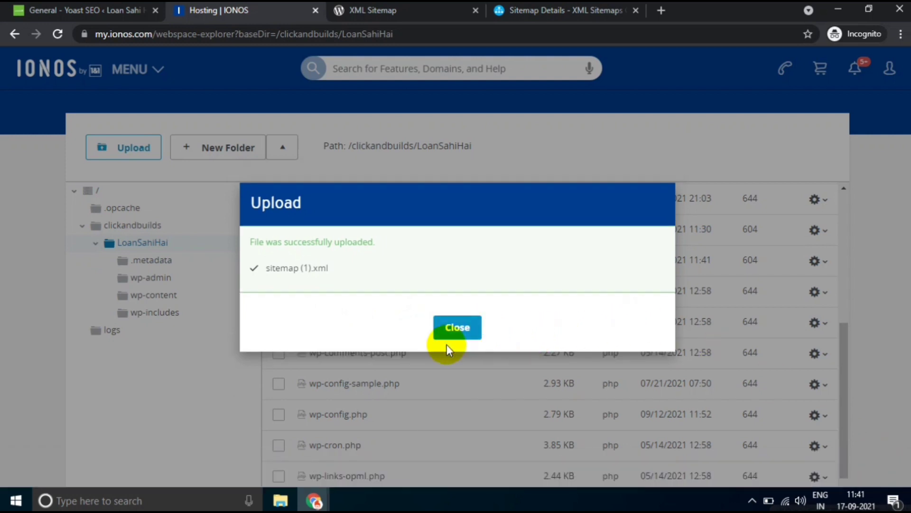
left_click_drag(301, 268, 313, 267)
left_click(448, 329)
Rename the uploaded sitemap (1).xml file in the LoanSahiHai folder to sitemap.xml and save the new name.
scroll(444, 328, "down", 1)
scroll(403, 304, "up", 1)
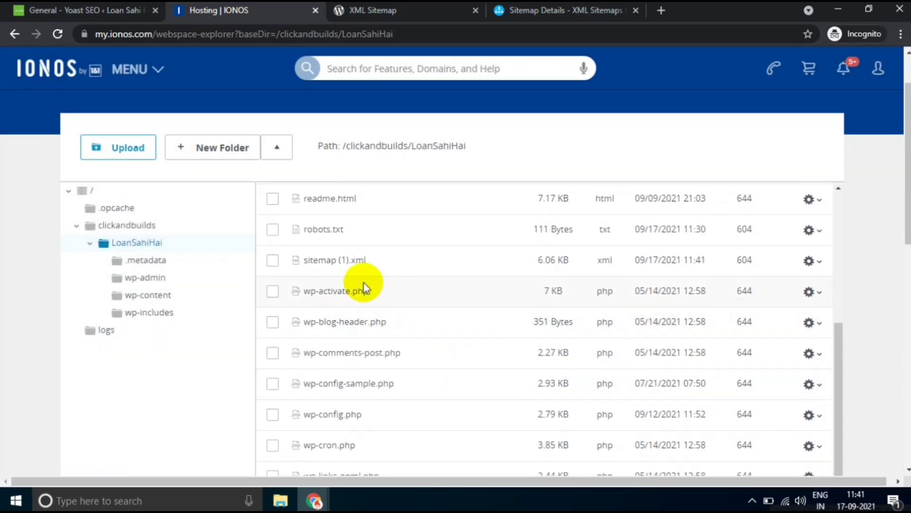
left_click(273, 262)
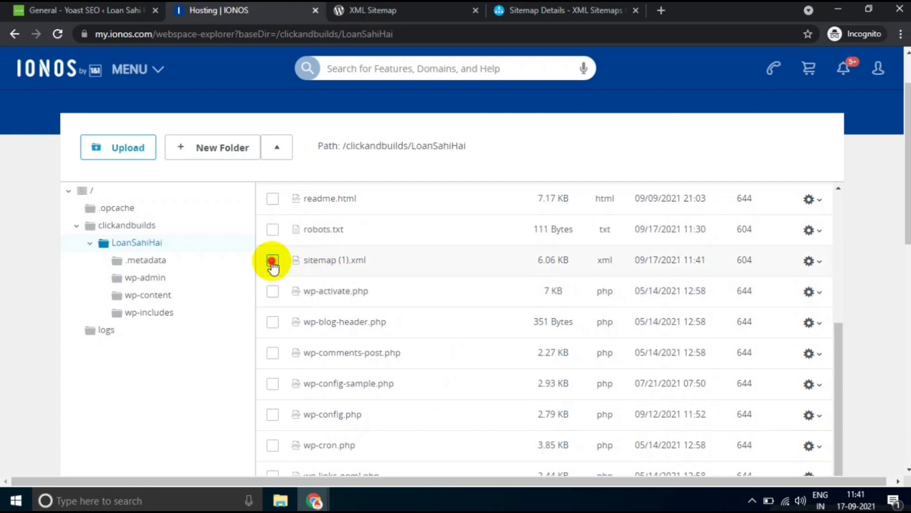
right_click(347, 260)
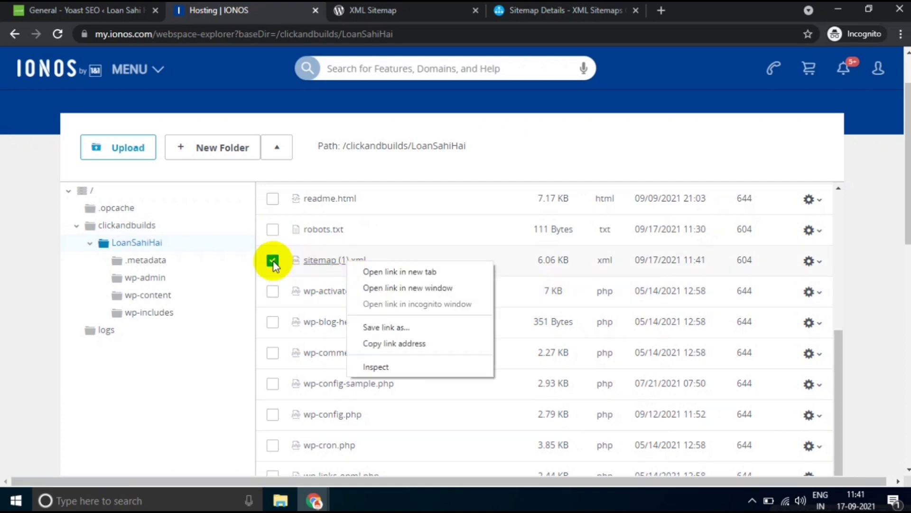
left_click(813, 261)
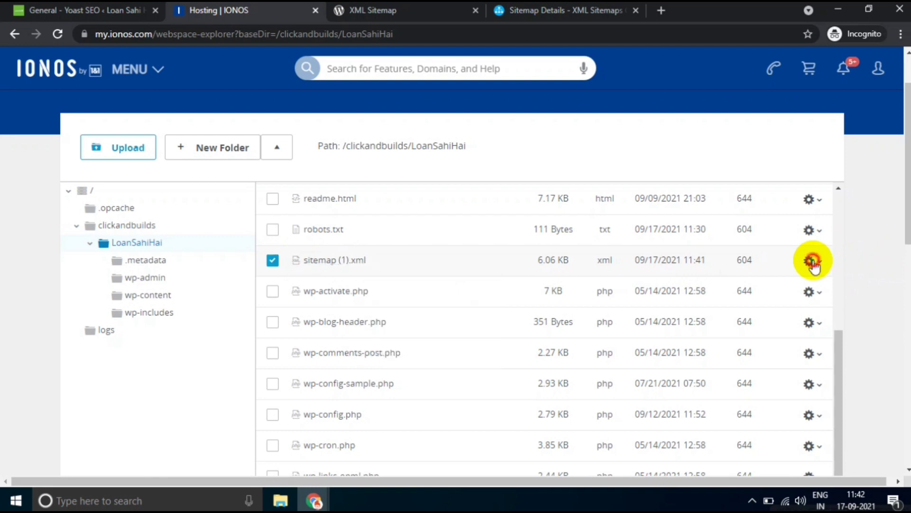
left_click(812, 261)
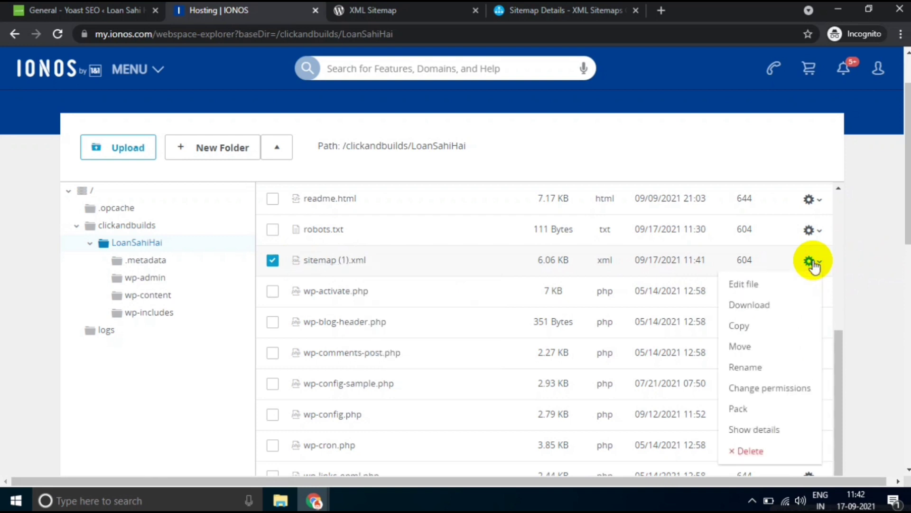
left_click(757, 370)
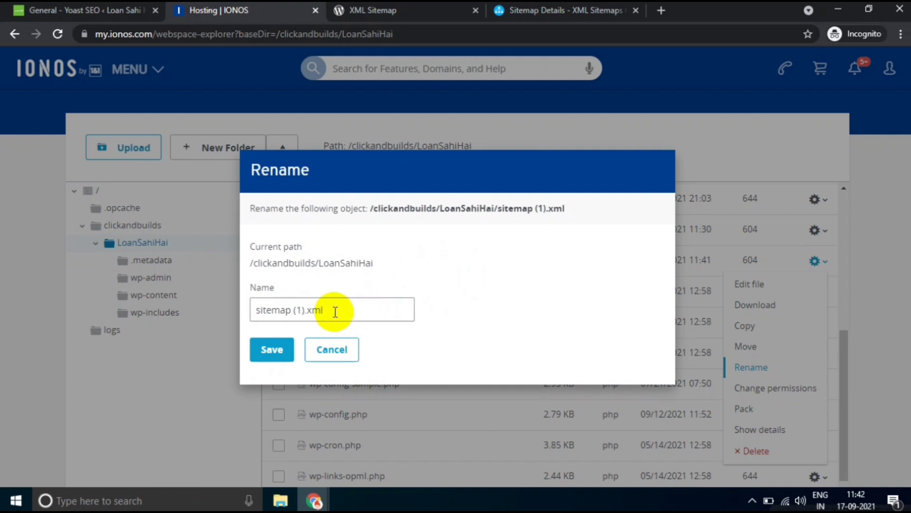
left_click(304, 311)
key("BackSpace")
key("BackSpace")
key("BackSpace")
key("BackSpace")
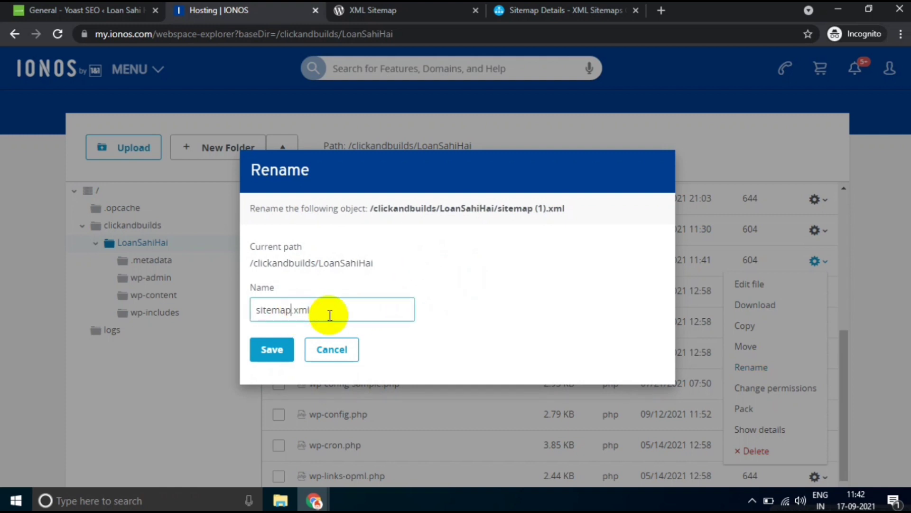
double_click(330, 315)
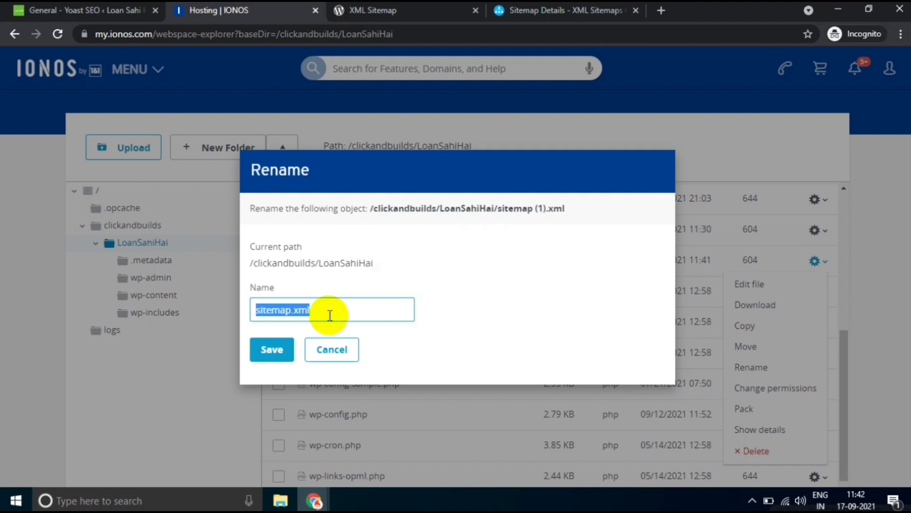
left_click(330, 315)
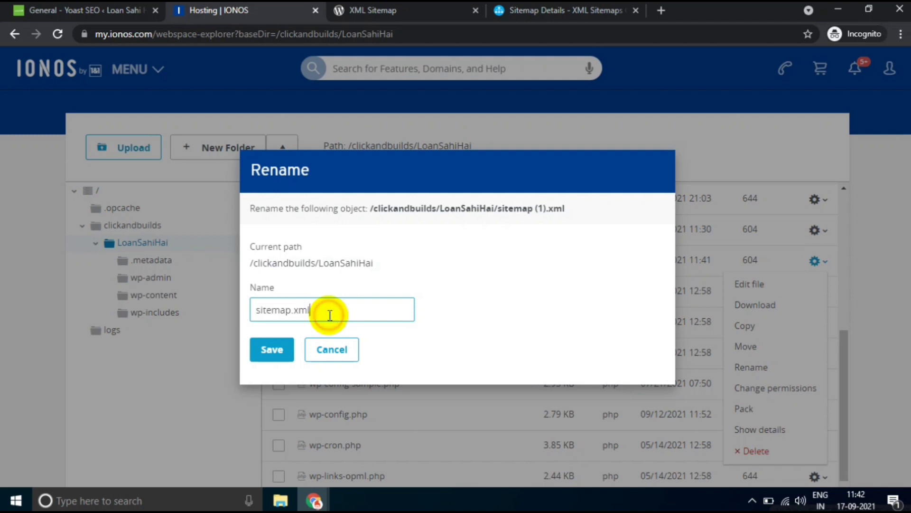
left_click(275, 360)
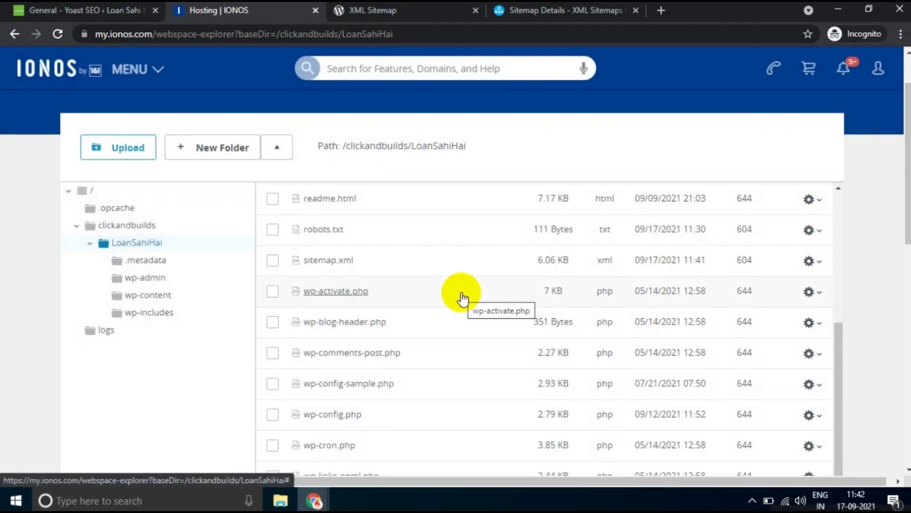
left_click(526, 11)
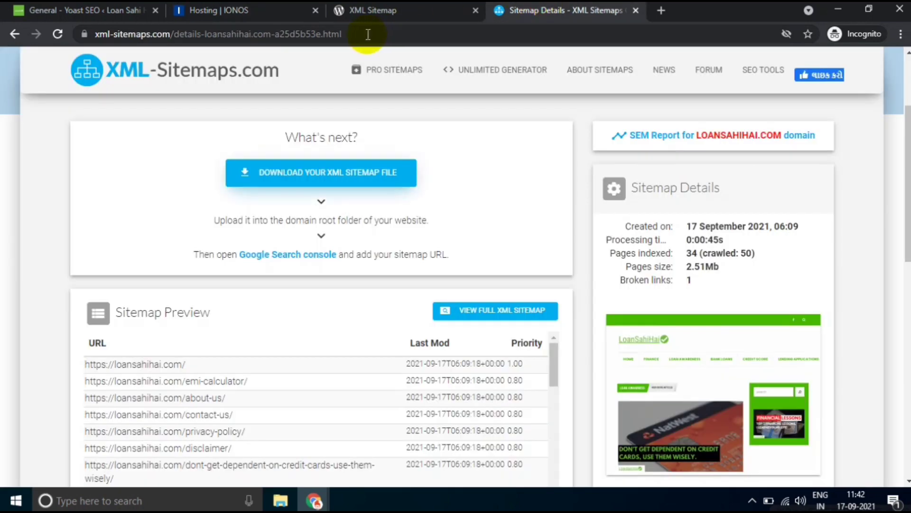
left_click(372, 11)
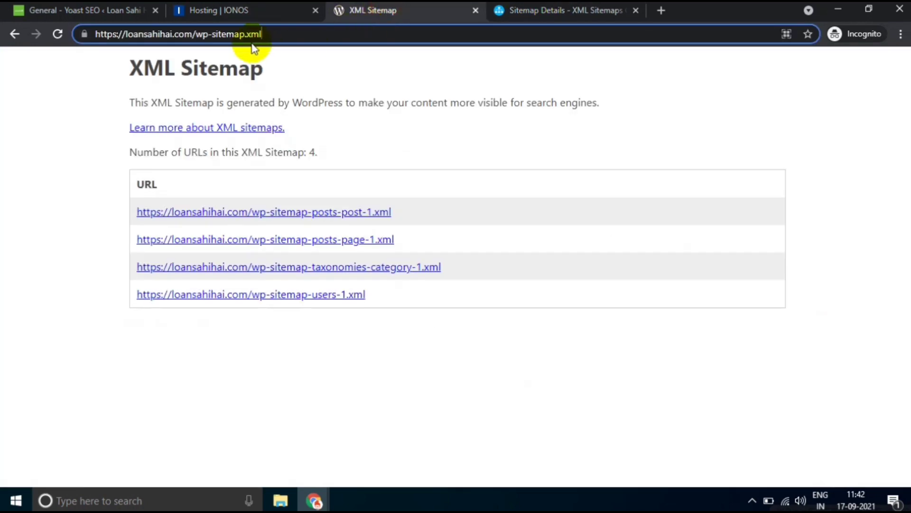
left_click(213, 35)
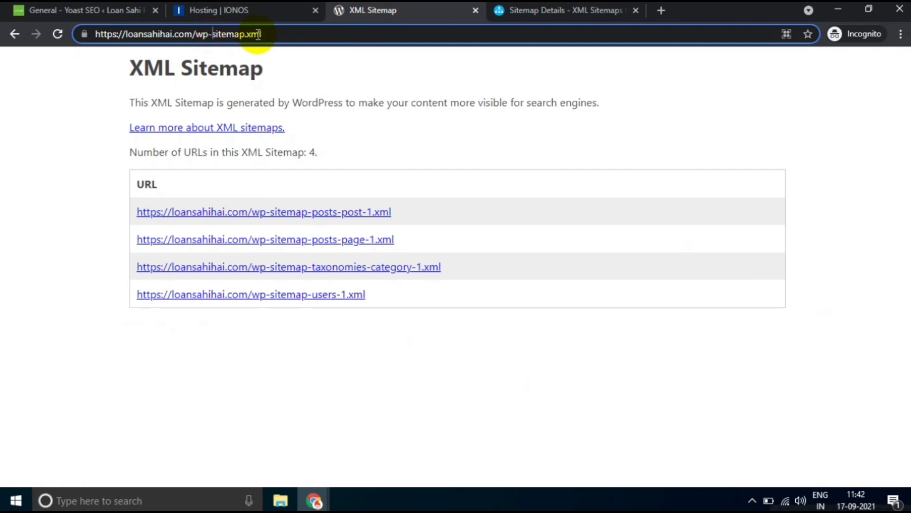
key("BackSpace")
key("BackSpace")
key("BackSpace")
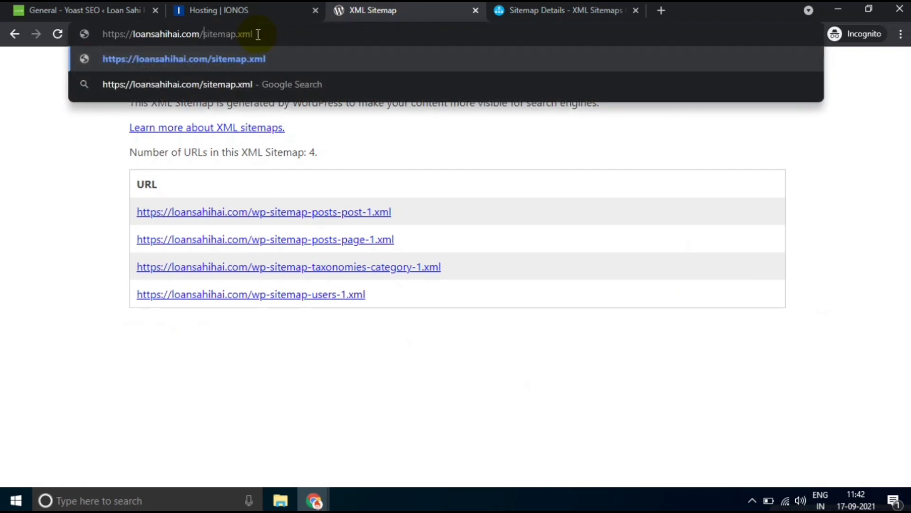
key("Return")
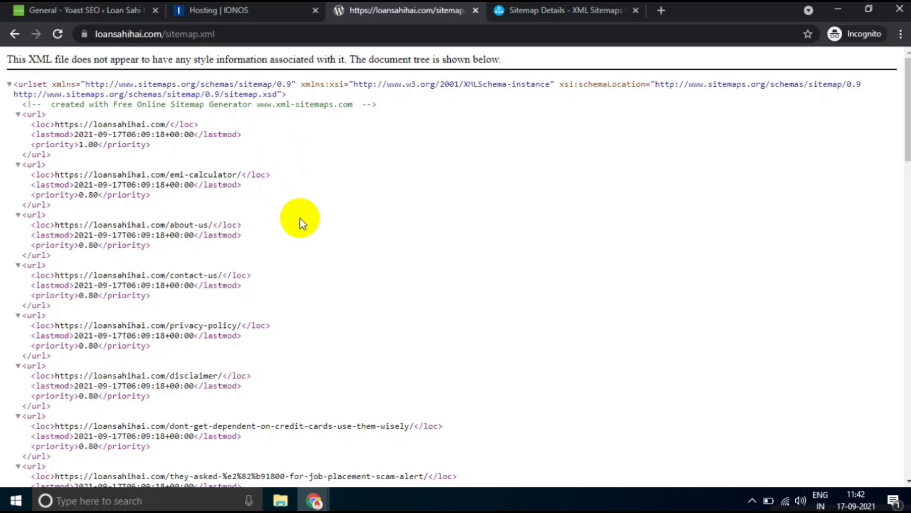
Look through the URL entries of the live sitemap and examine the sitemap.xml part of its address.
scroll(302, 218, "down", 12)
scroll(306, 218, "down", 13)
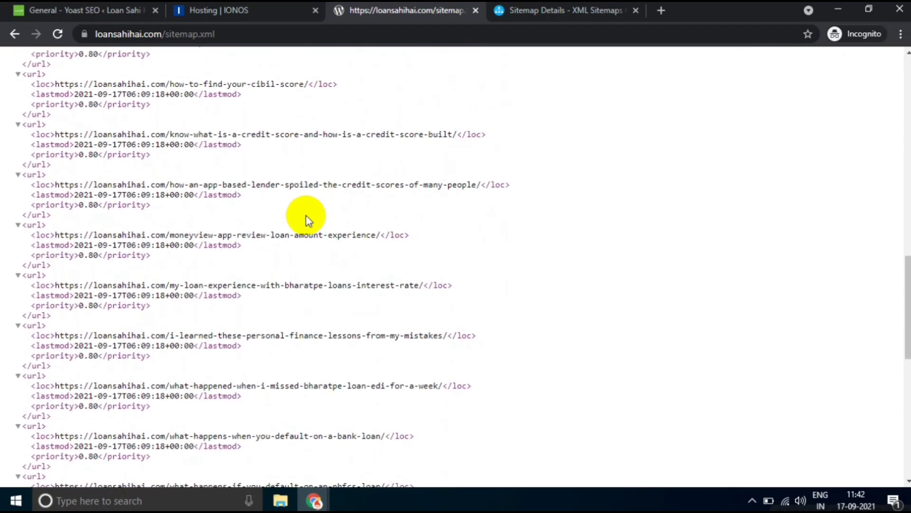
scroll(311, 222, "up", 20)
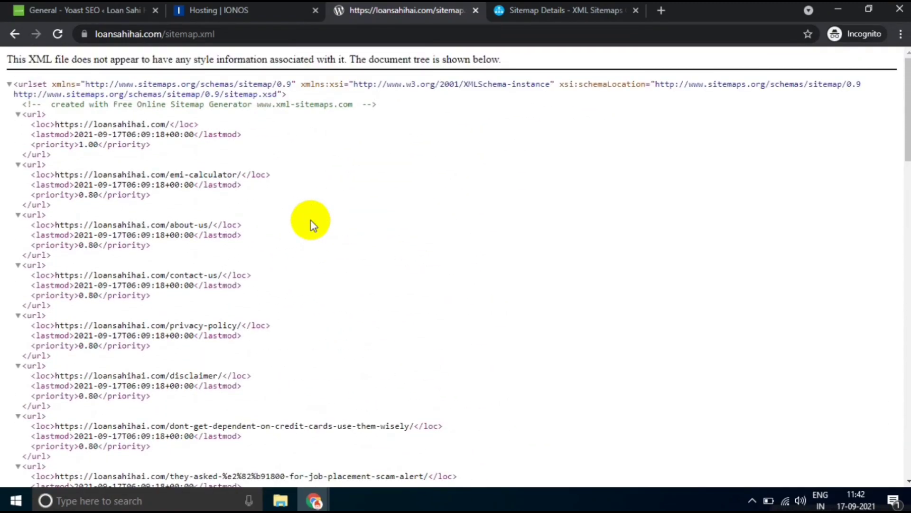
scroll(312, 221, "down", 9)
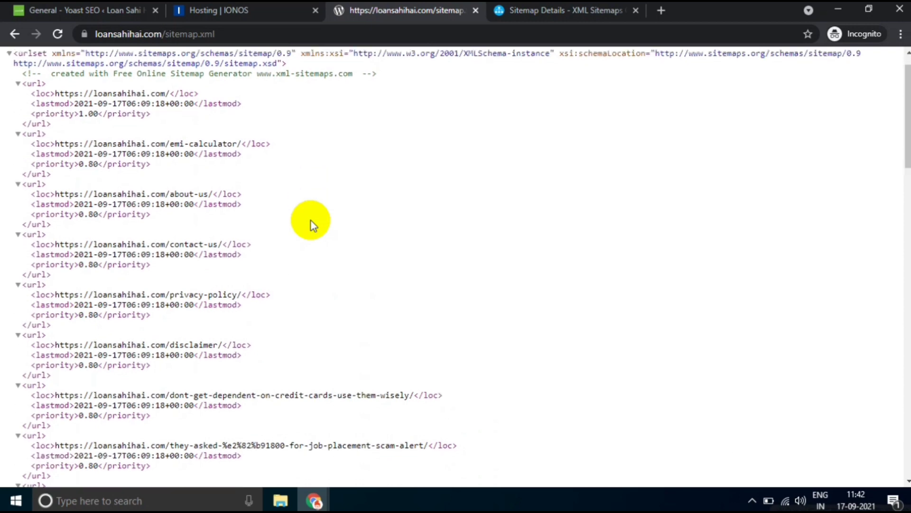
left_click(256, 32)
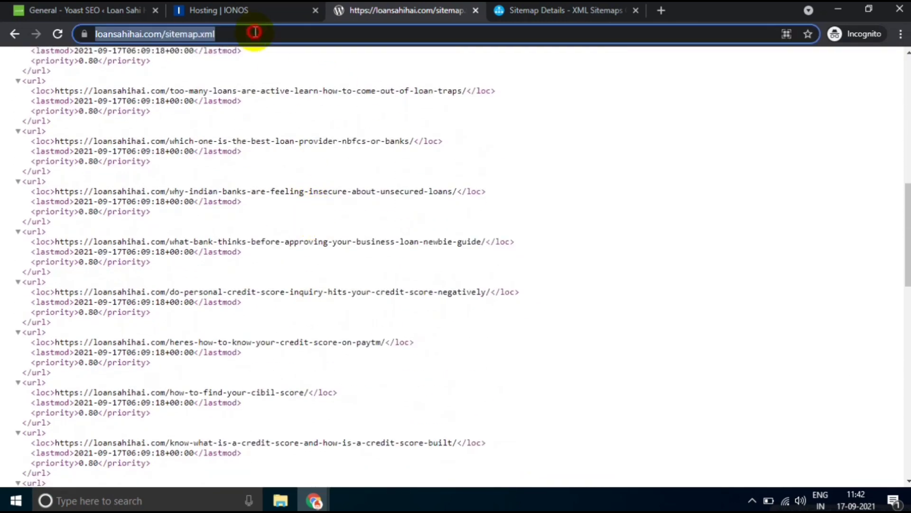
left_click(252, 33)
left_click_drag(196, 33, 229, 35)
left_click(278, 36)
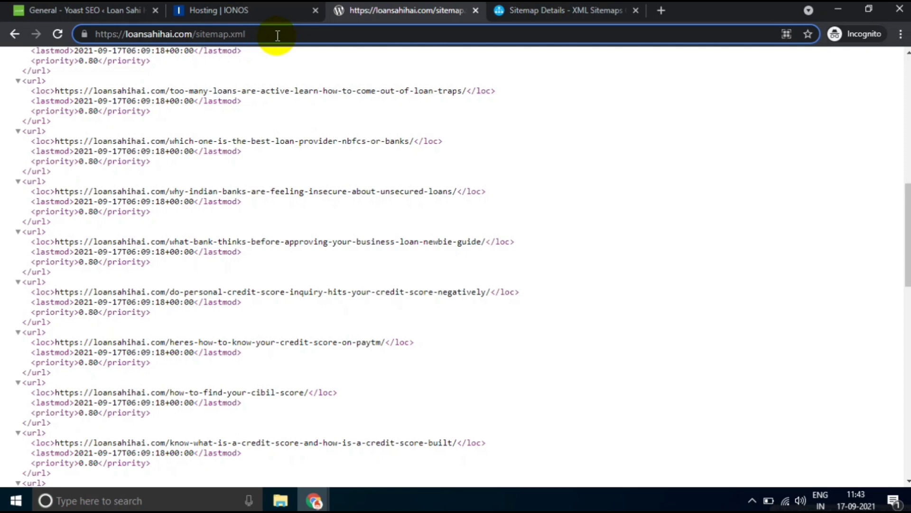
left_click(277, 35)
left_click(221, 32)
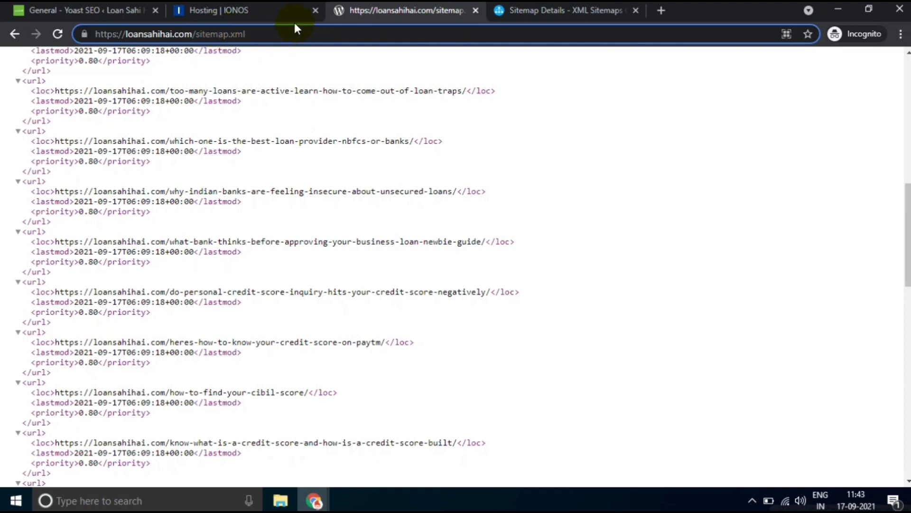
Switch to the WordPress admin and open the file editor among the Yoast SEO tools.
left_click(121, 9)
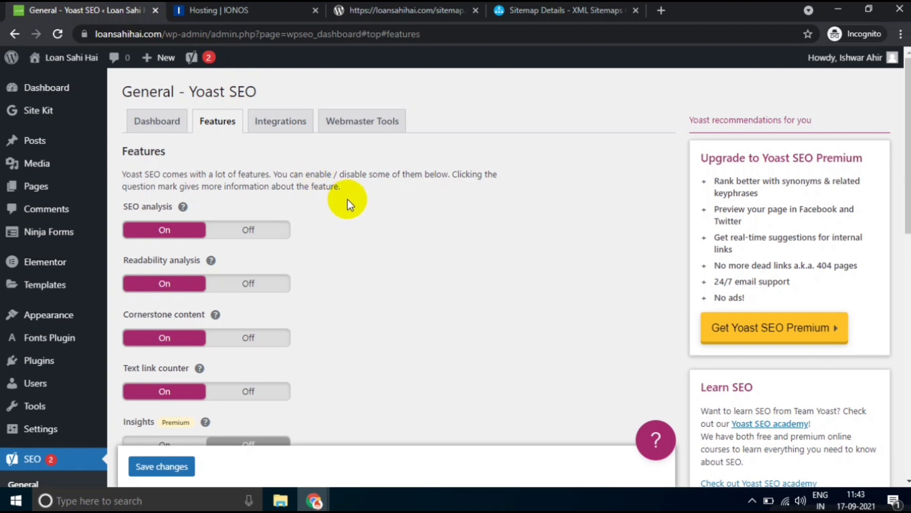
scroll(348, 198, "down", 1)
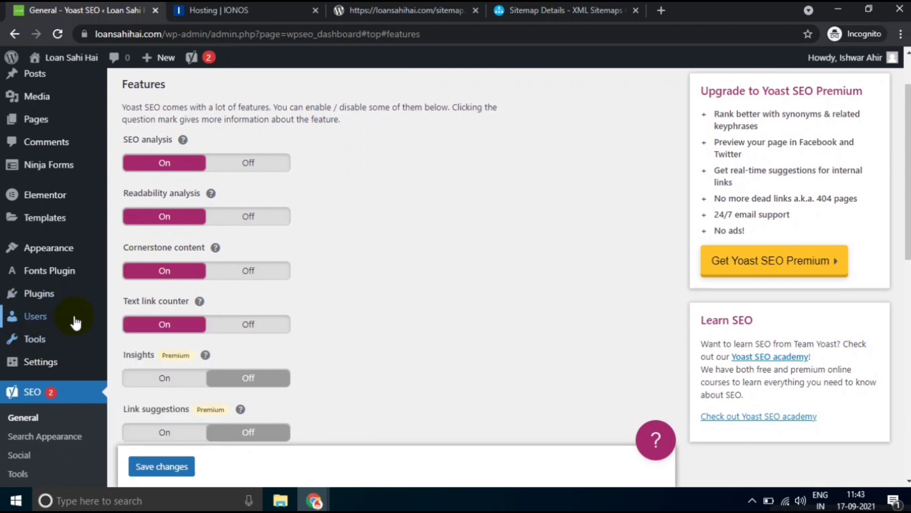
scroll(75, 322, "down", 1)
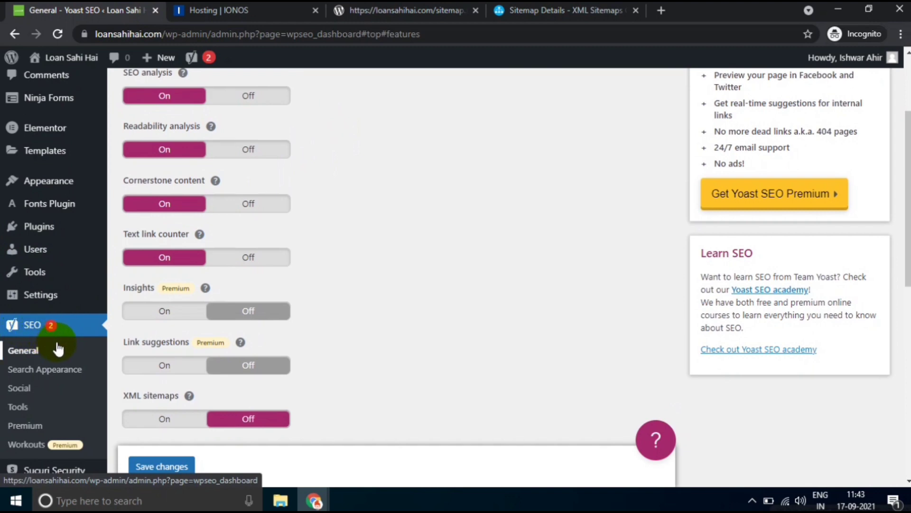
scroll(52, 332, "down", 2)
left_click(19, 275)
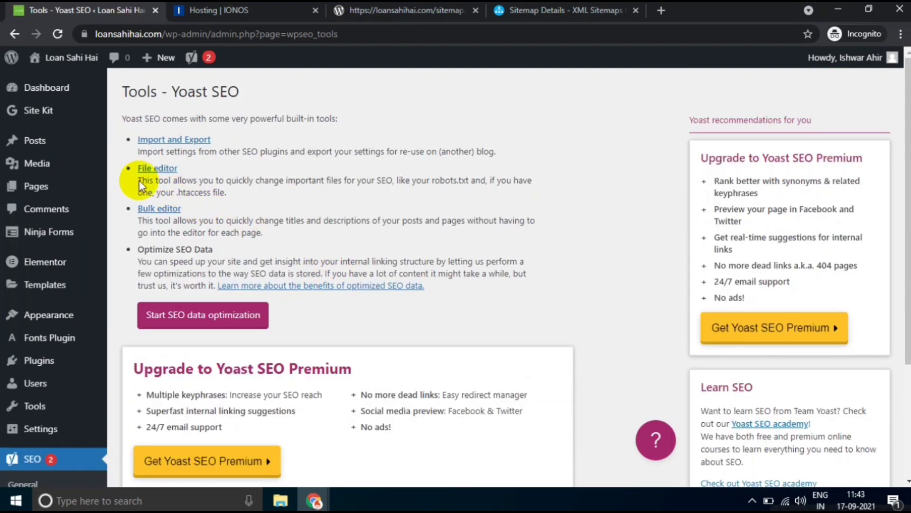
left_click(164, 170)
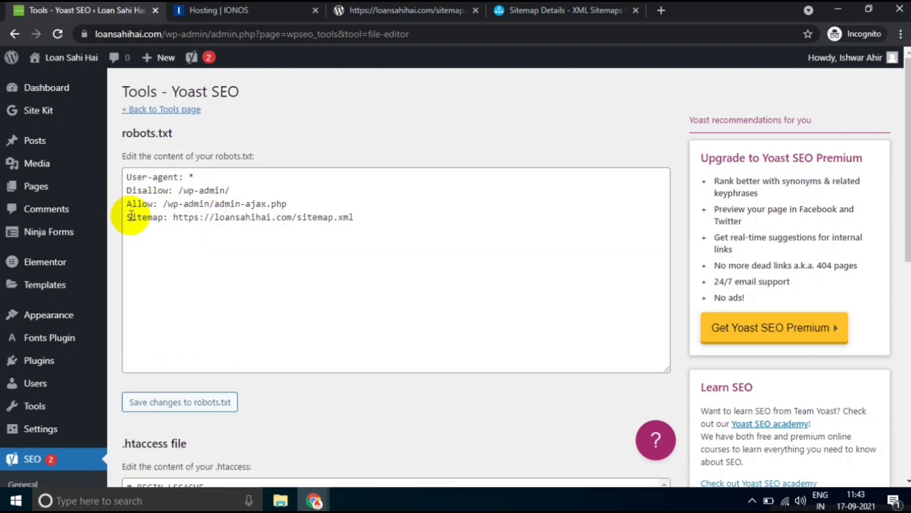
Examine the robots.txt content in the Yoast file editor, checking the Sitemap line's domain and file name and the crawler rules above it.
left_click_drag(129, 216, 374, 222)
left_click(374, 221)
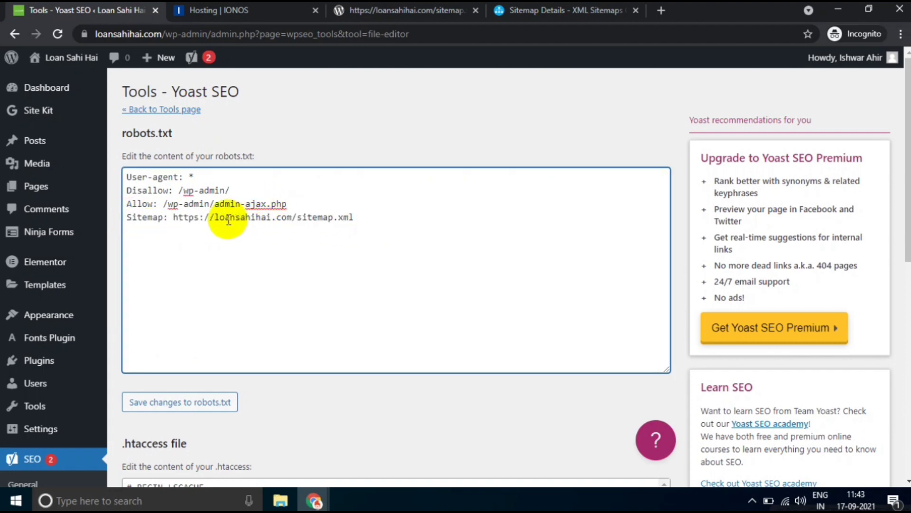
left_click_drag(125, 221, 364, 225)
left_click(363, 223)
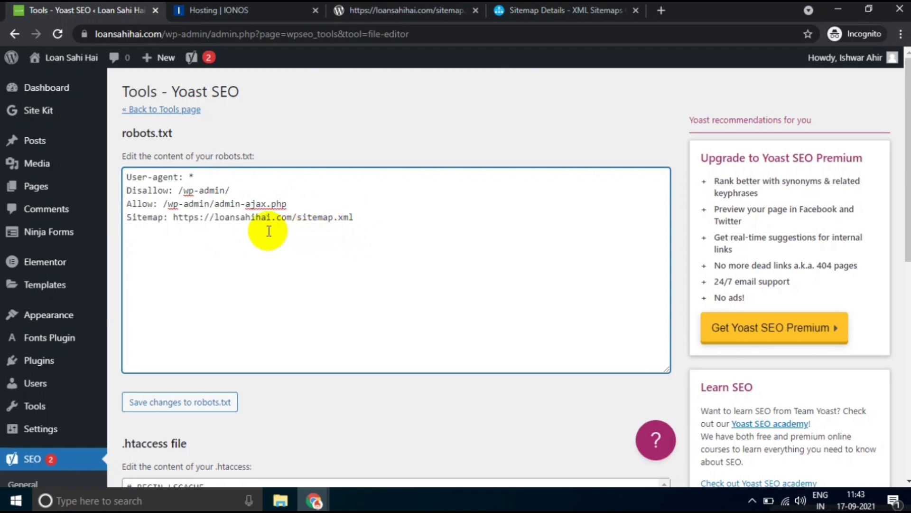
left_click_drag(216, 221, 291, 222)
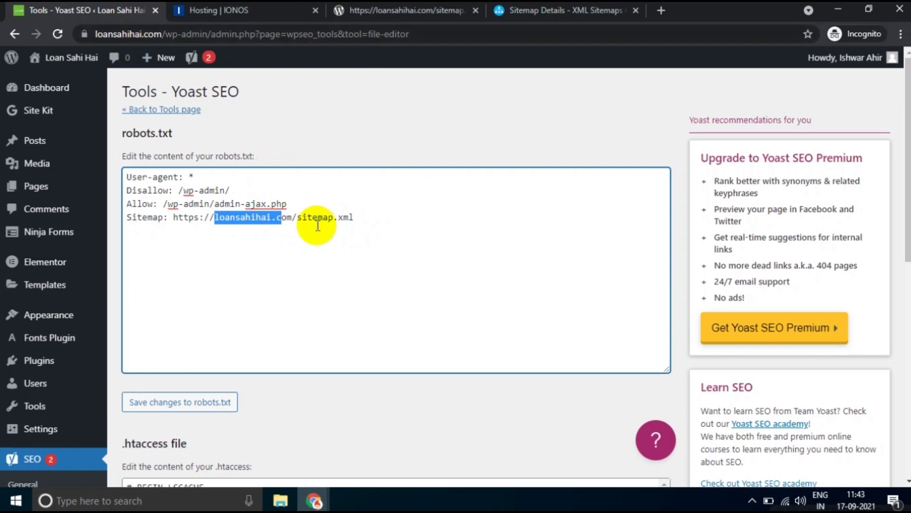
left_click(316, 223)
left_click_drag(300, 220, 373, 217)
left_click(373, 218)
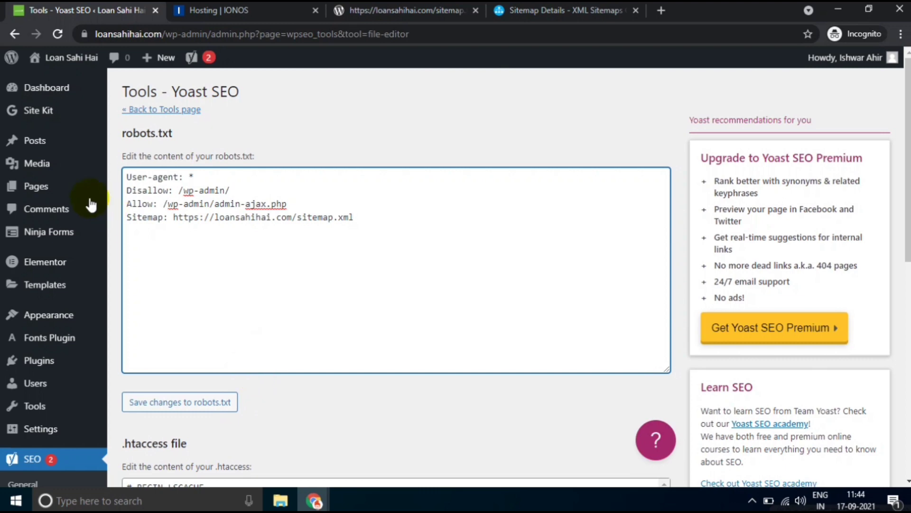
left_click_drag(129, 177, 297, 204)
left_click(316, 186)
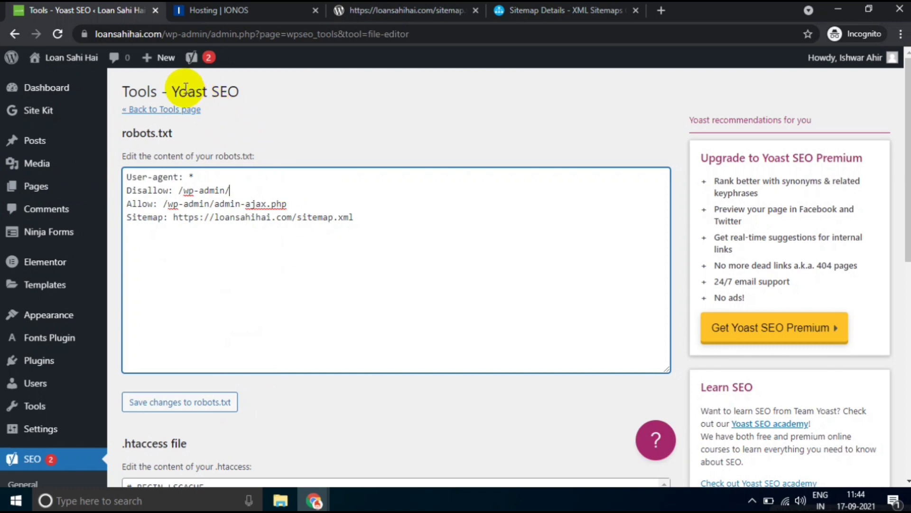
left_click(172, 90)
left_click_drag(172, 90, 239, 106)
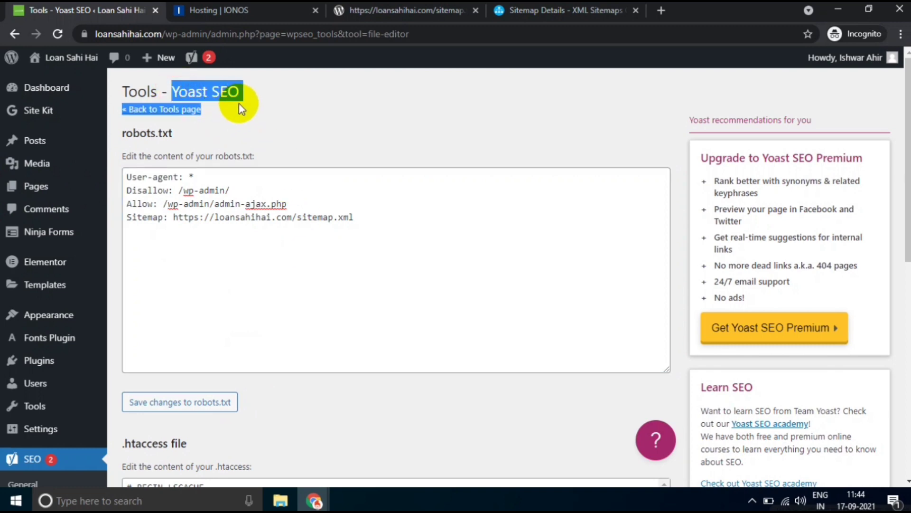
left_click(240, 99)
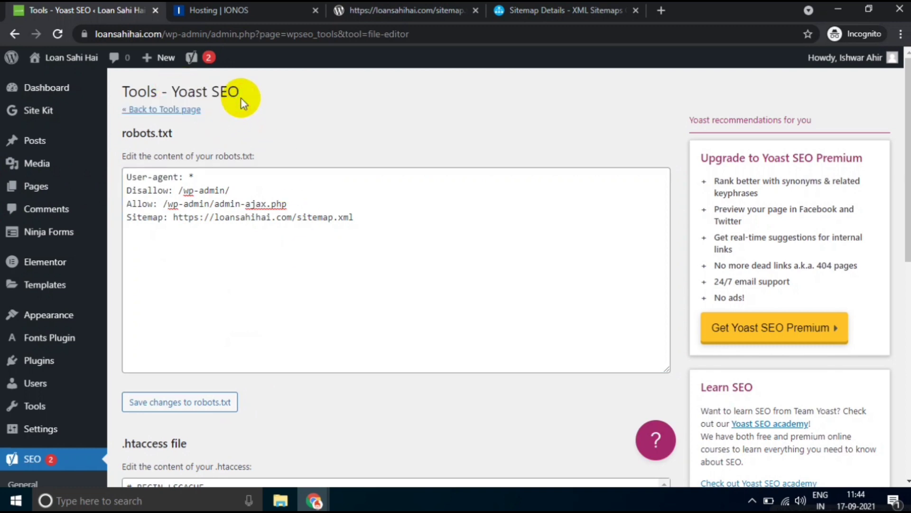
Open robots.txt from the LoanSahiHai folder in the IONOS webspace, examine its Sitemap line and leave the editor without saving.
left_click(280, 11)
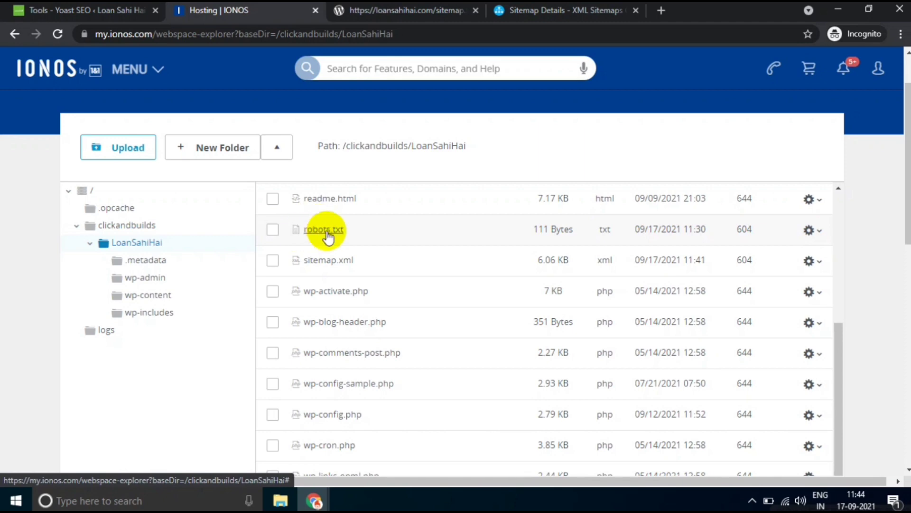
left_click(86, 10)
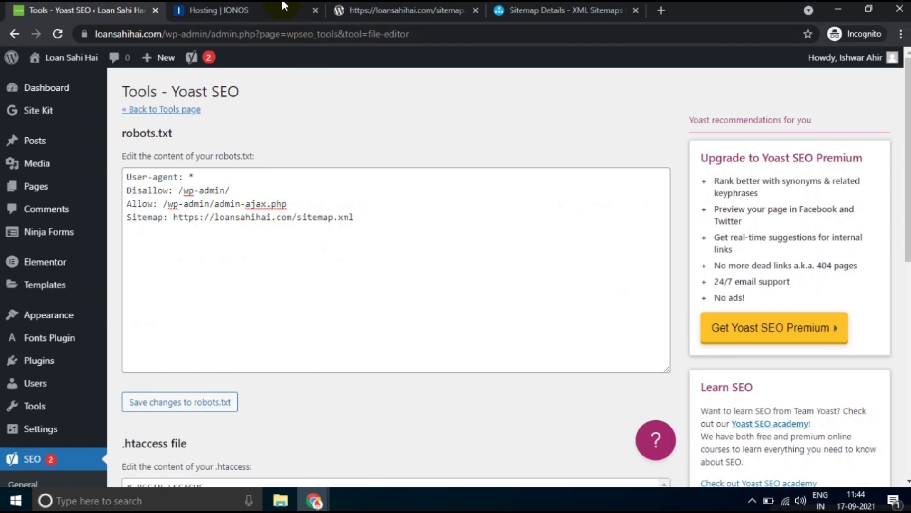
left_click(241, 6)
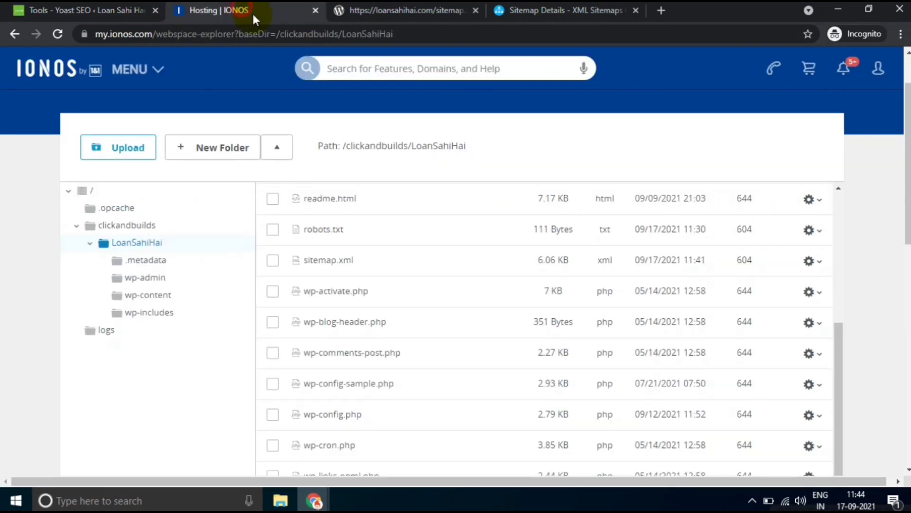
left_click(330, 232)
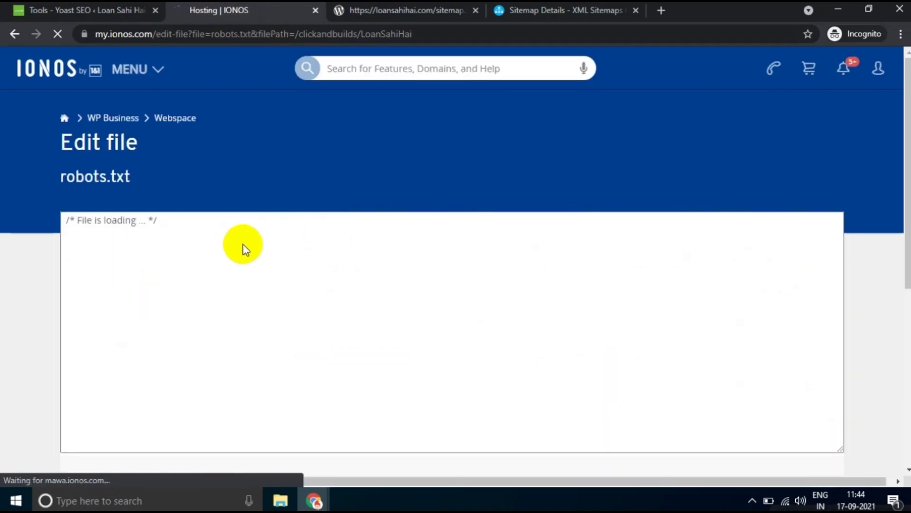
scroll(241, 241, "down", 1)
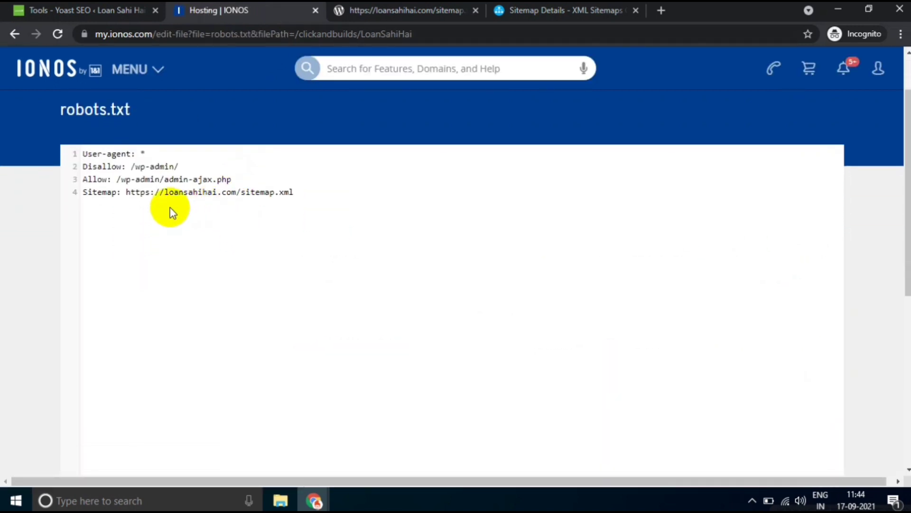
left_click_drag(83, 192, 308, 189)
left_click(307, 189)
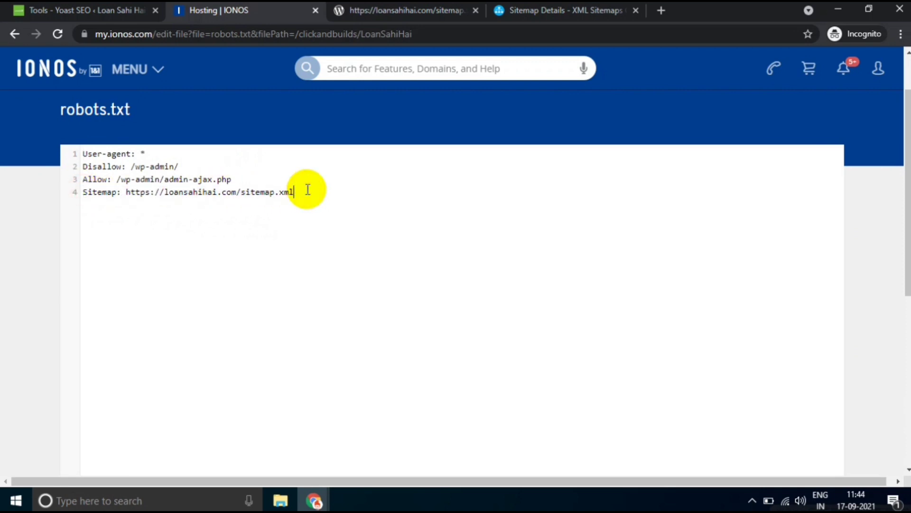
scroll(190, 332, "down", 1)
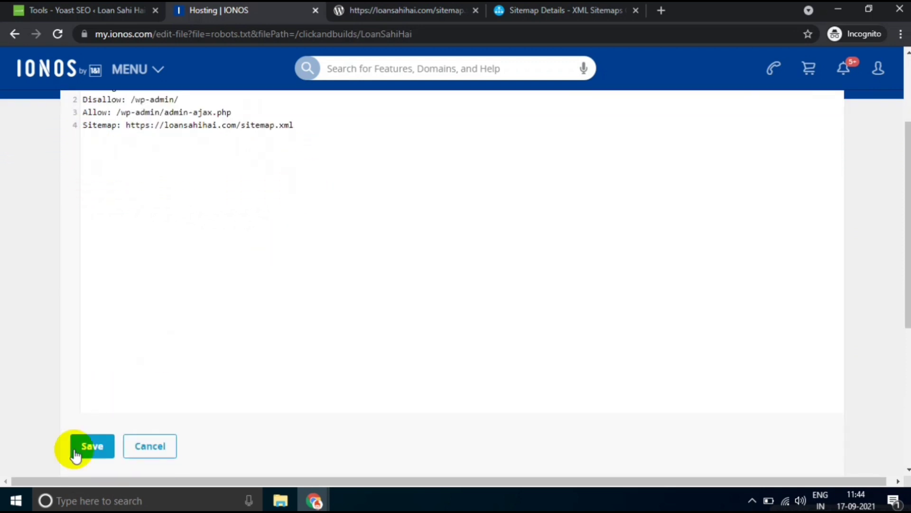
left_click(145, 449)
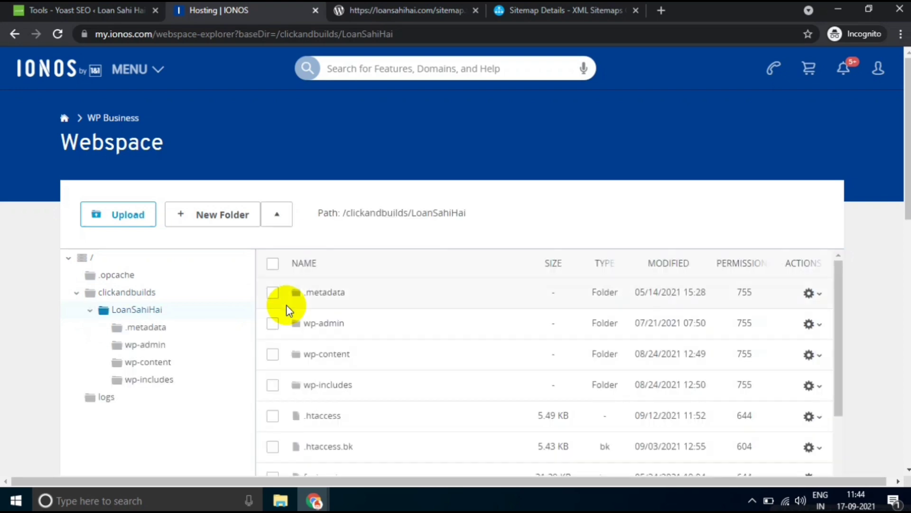
left_click(354, 10)
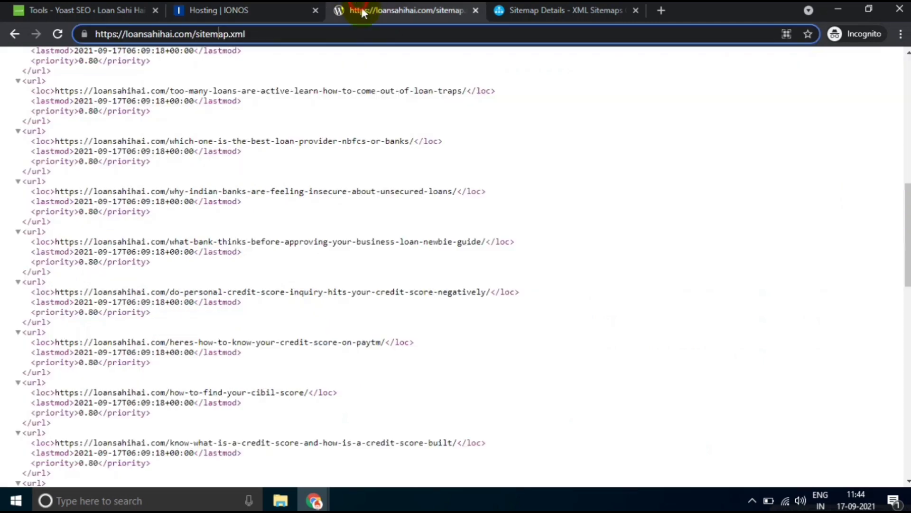
left_click(316, 32)
key("BackSpace")
key("BackSpace")
key("BackSpace")
key("BackSpace")
key("BackSpace")
key("BackSpace")
key("BackSpace")
key("BackSpace")
key("BackSpace")
key("BackSpace")
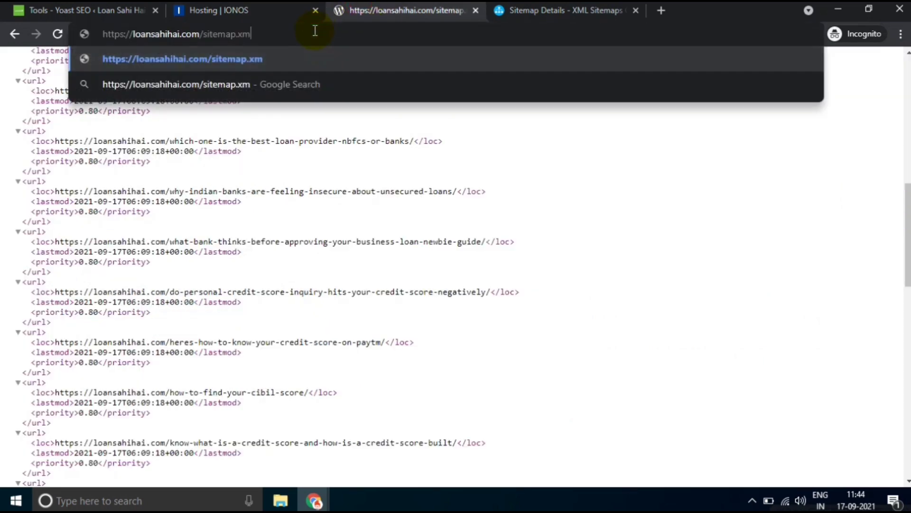
key("BackSpace")
type("rob")
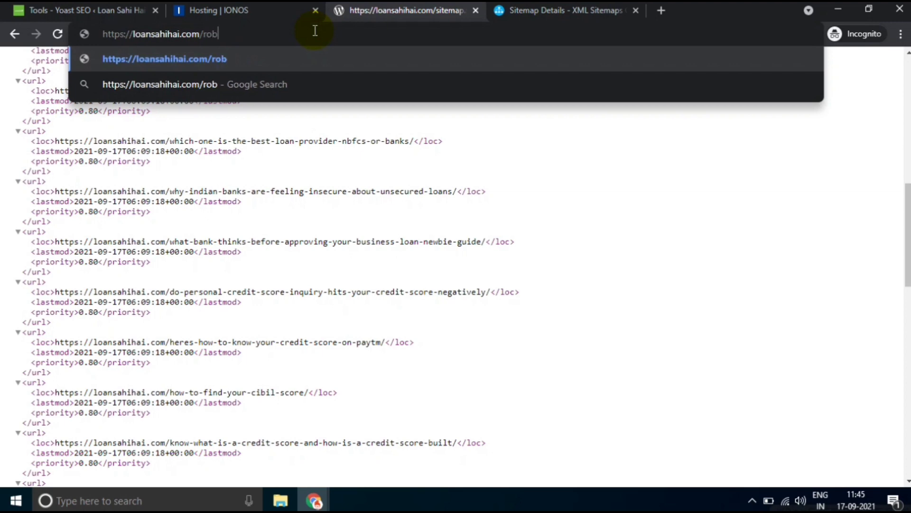
type("ots.")
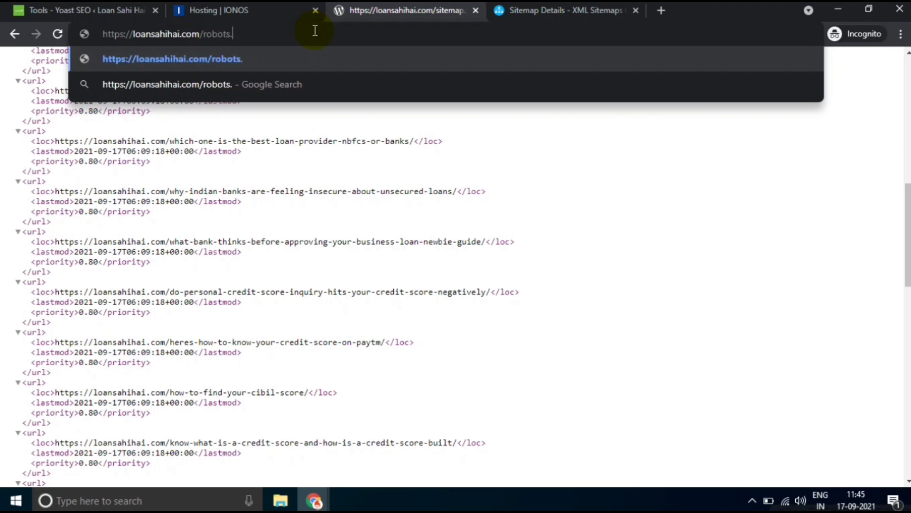
type("txt")
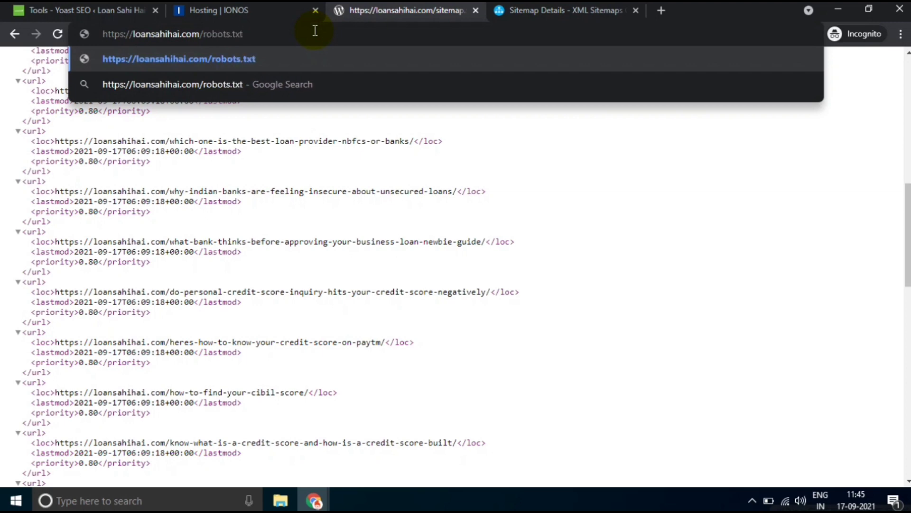
key("Return")
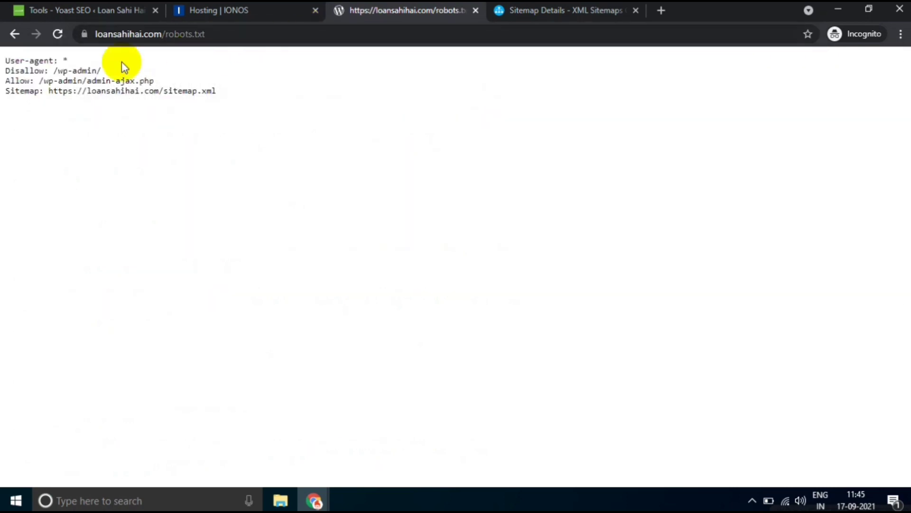
left_click_drag(5, 59, 270, 108)
left_click(258, 95)
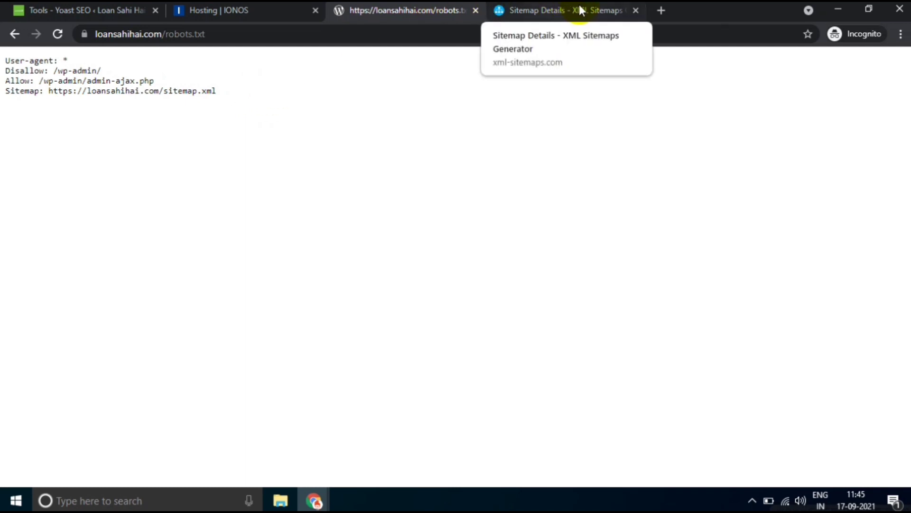
left_click(237, 32)
left_click(267, 33)
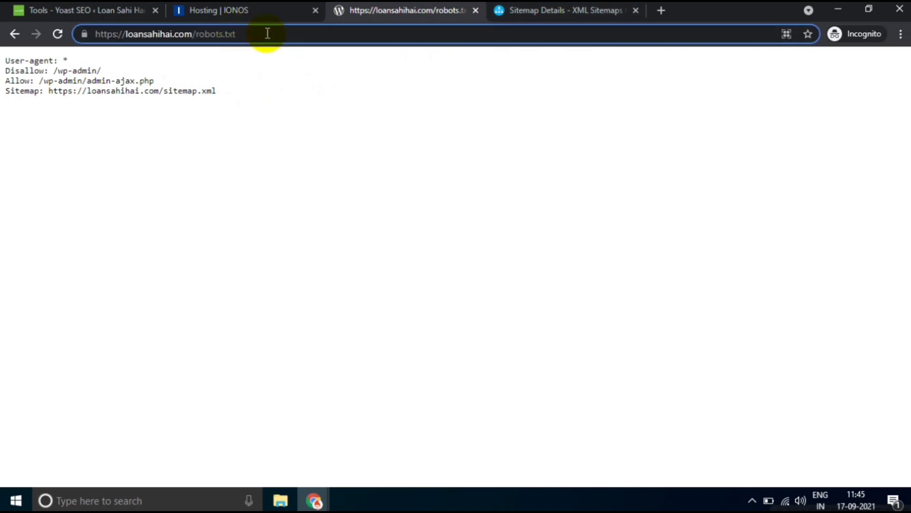
key("BackSpace")
key("BackSpace")
key("BackSpace")
key("BackSpace")
key("BackSpace")
key("BackSpace")
key("BackSpace")
key("BackSpace")
key("BackSpace")
key("BackSpace")
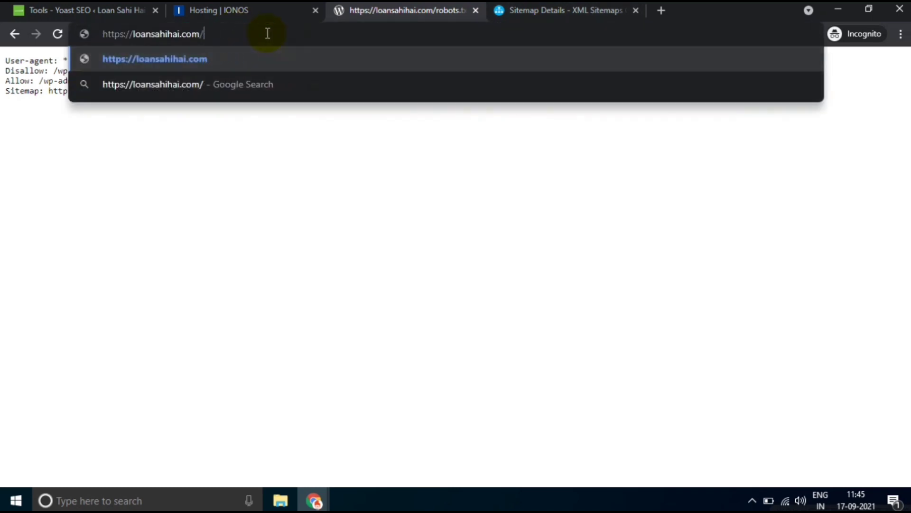
type("sit")
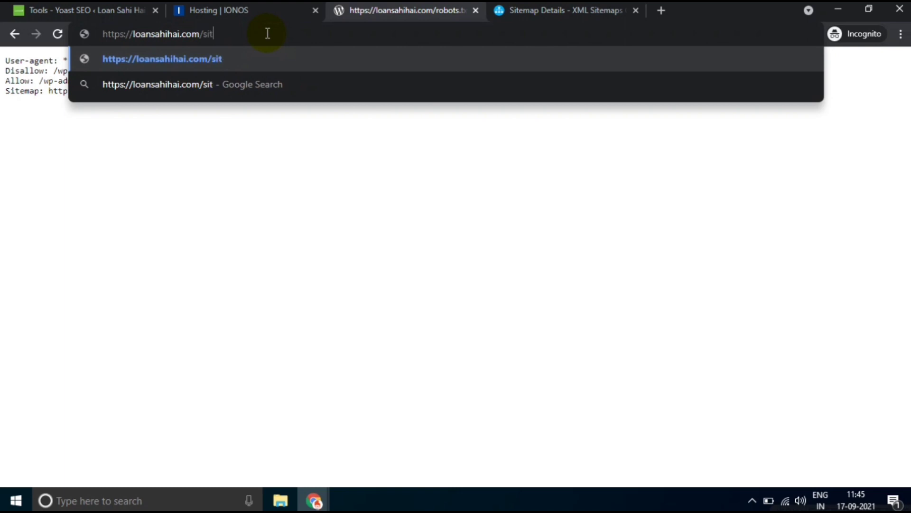
type("ema")
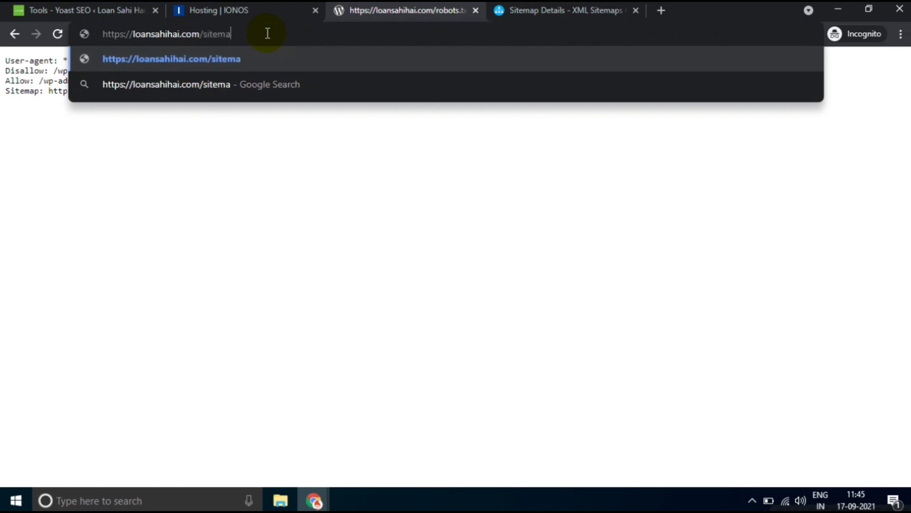
type("p.xml")
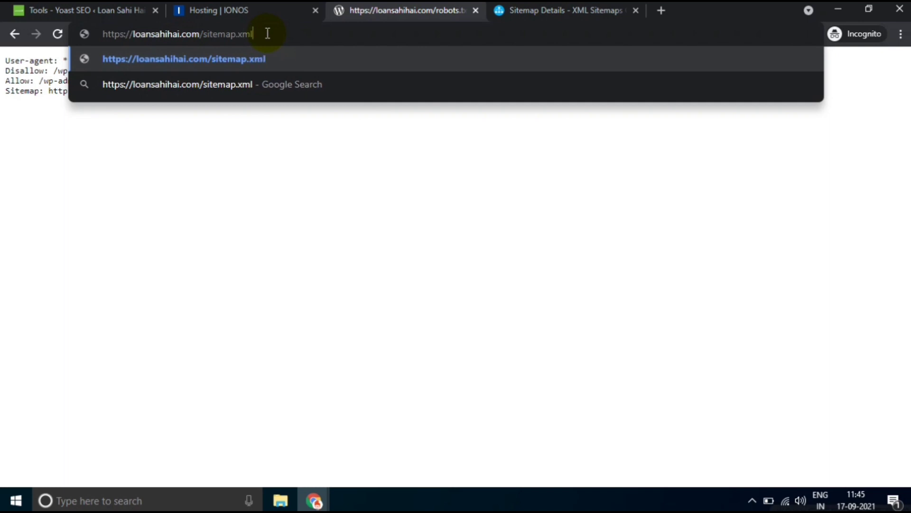
key("Return")
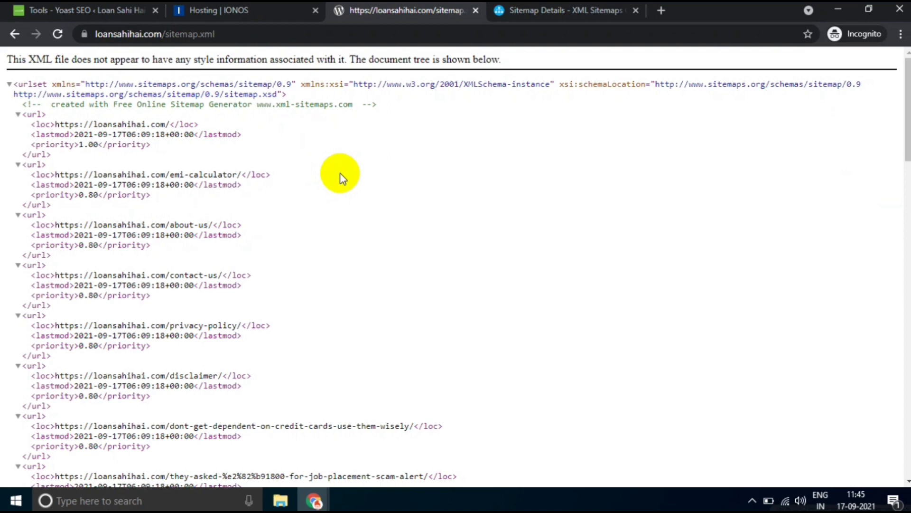
Examine the sitemap.xml file name in the page's address and look through the URL entries of the sitemap.
left_click(245, 36)
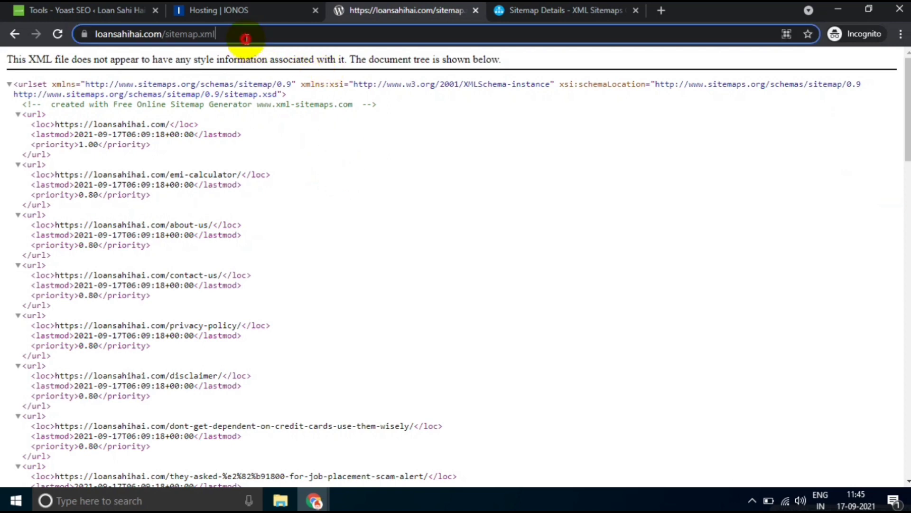
double_click(246, 35)
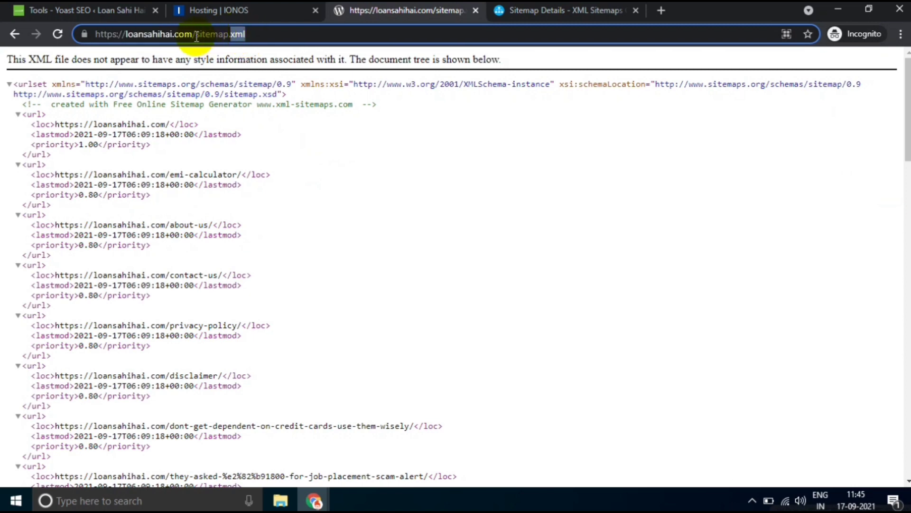
left_click_drag(196, 35, 254, 35)
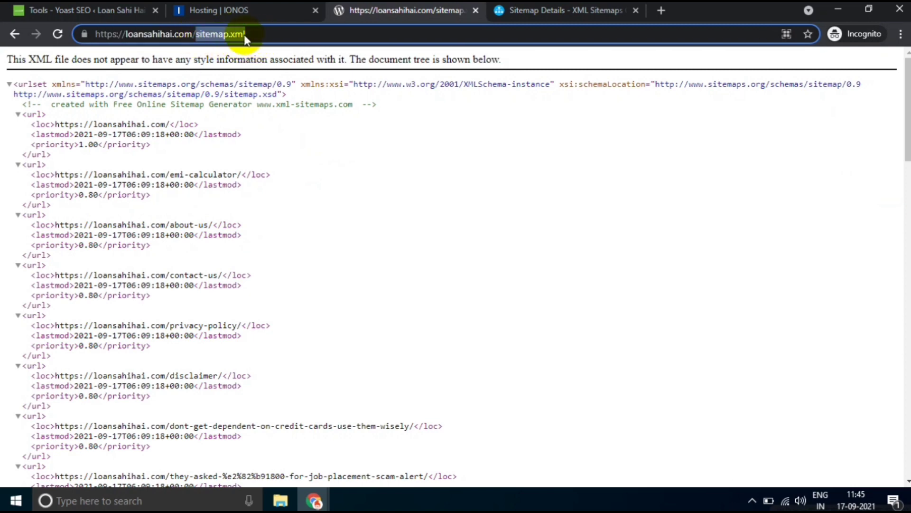
right_click(213, 42)
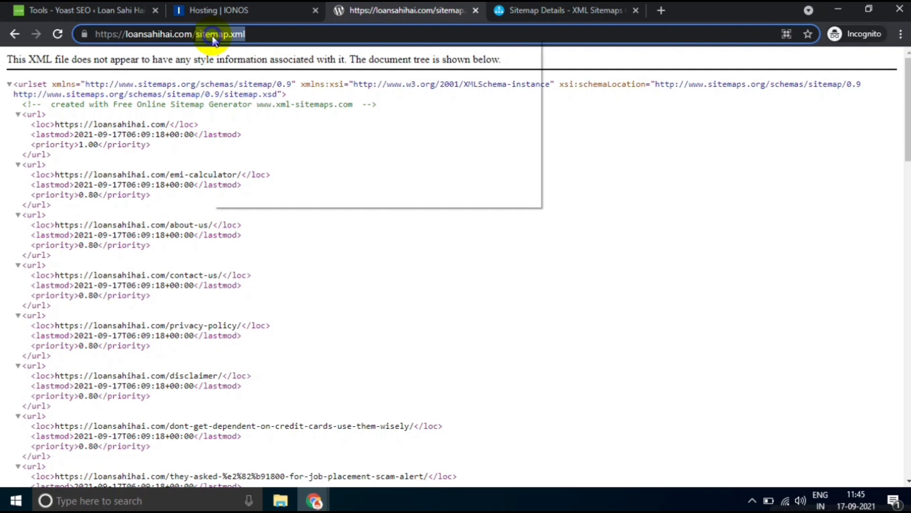
left_click(259, 84)
left_click(190, 35)
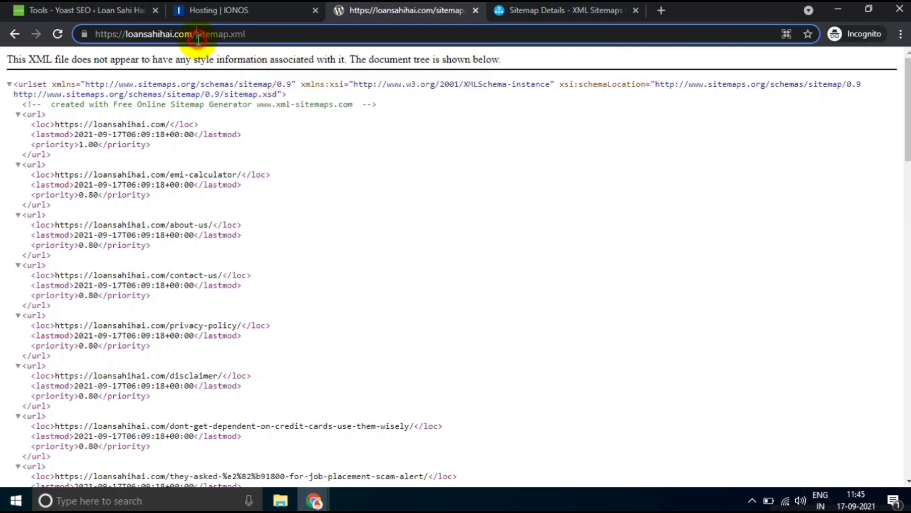
left_click_drag(197, 35, 272, 37)
left_click(273, 36)
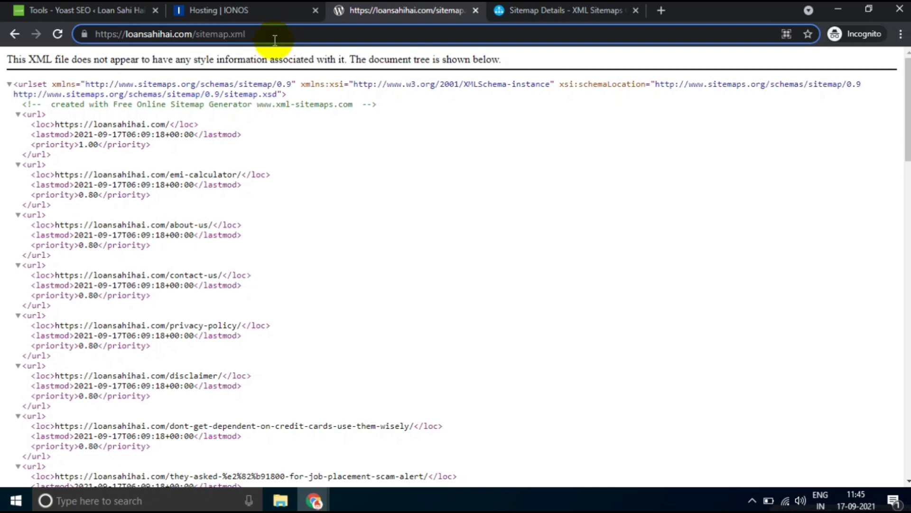
scroll(179, 175, "down", 8)
scroll(179, 177, "down", 1)
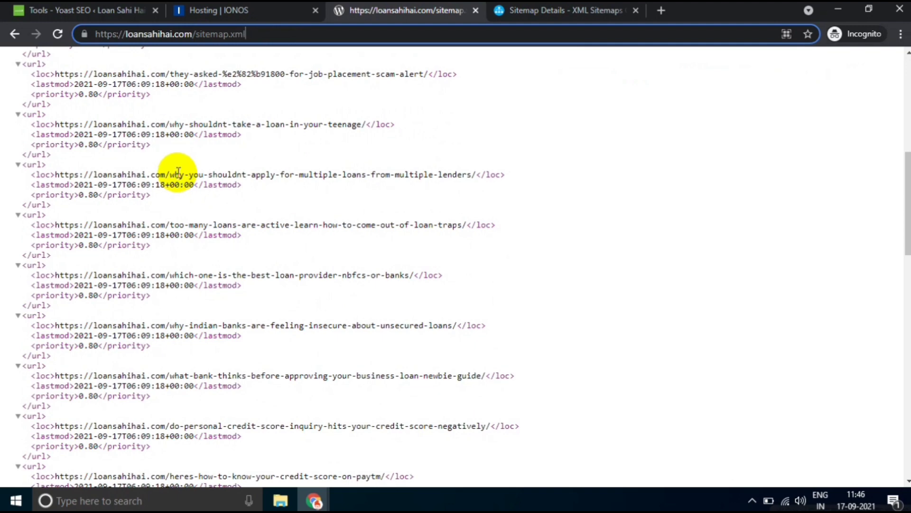
Switch to the WordPress admin and open the list of all posts.
left_click(117, 10)
mouse_move(72, 143)
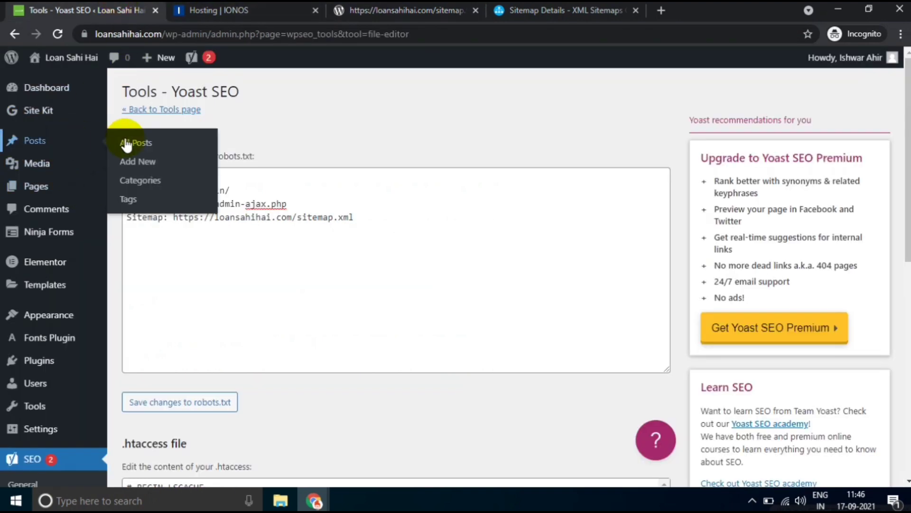
left_click(126, 142)
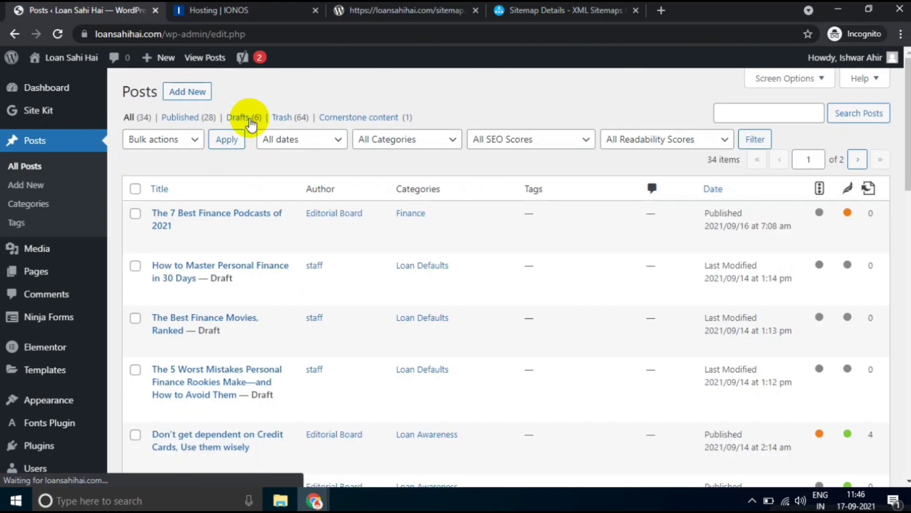